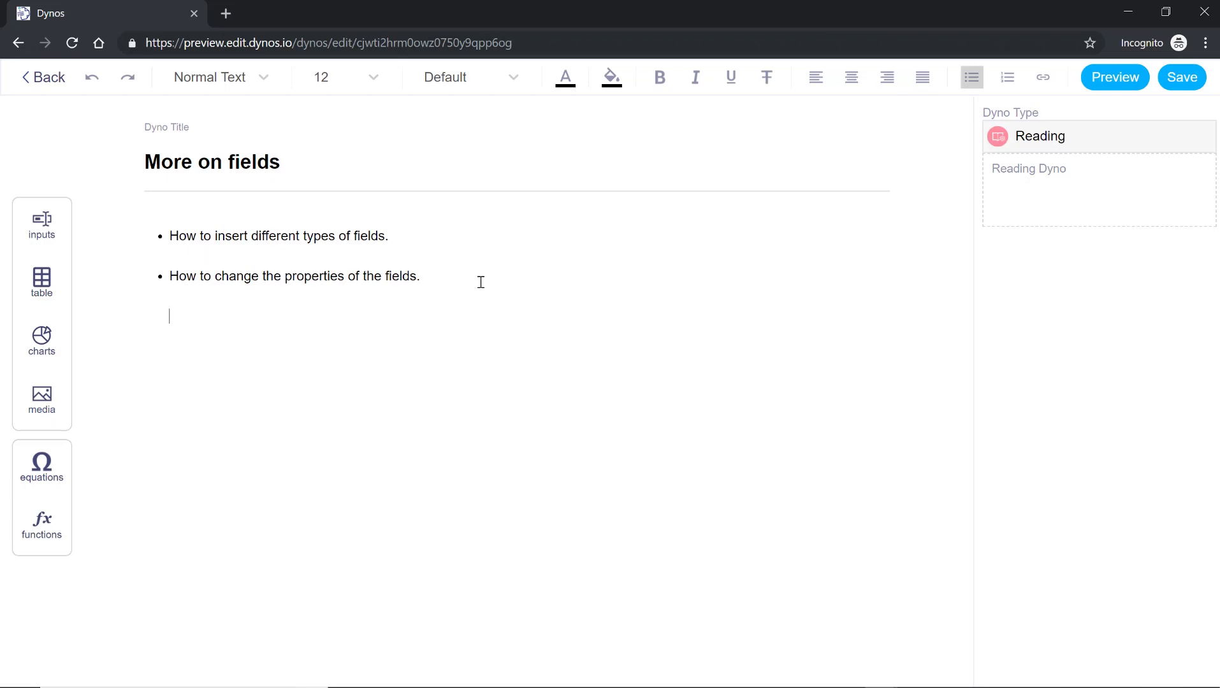
# Step: Write the sentence "There are five oranges in this basket." on the line below the two bullet points
pyautogui.click(41, 224)
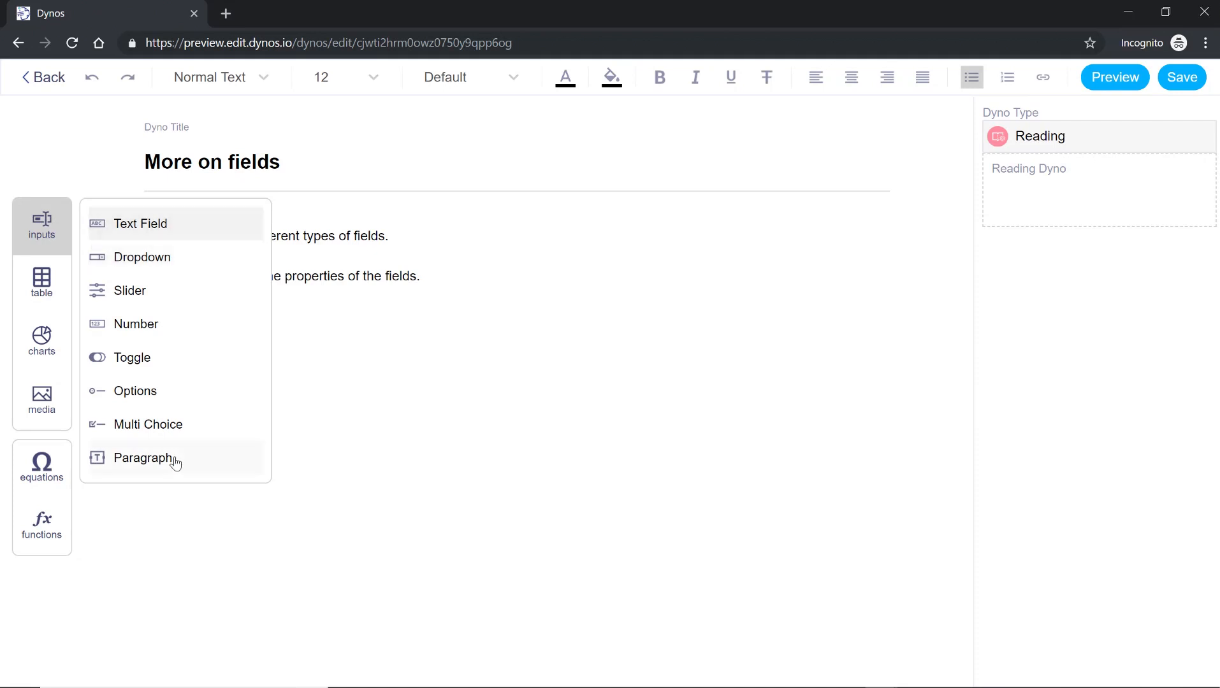
pyautogui.click(339, 319)
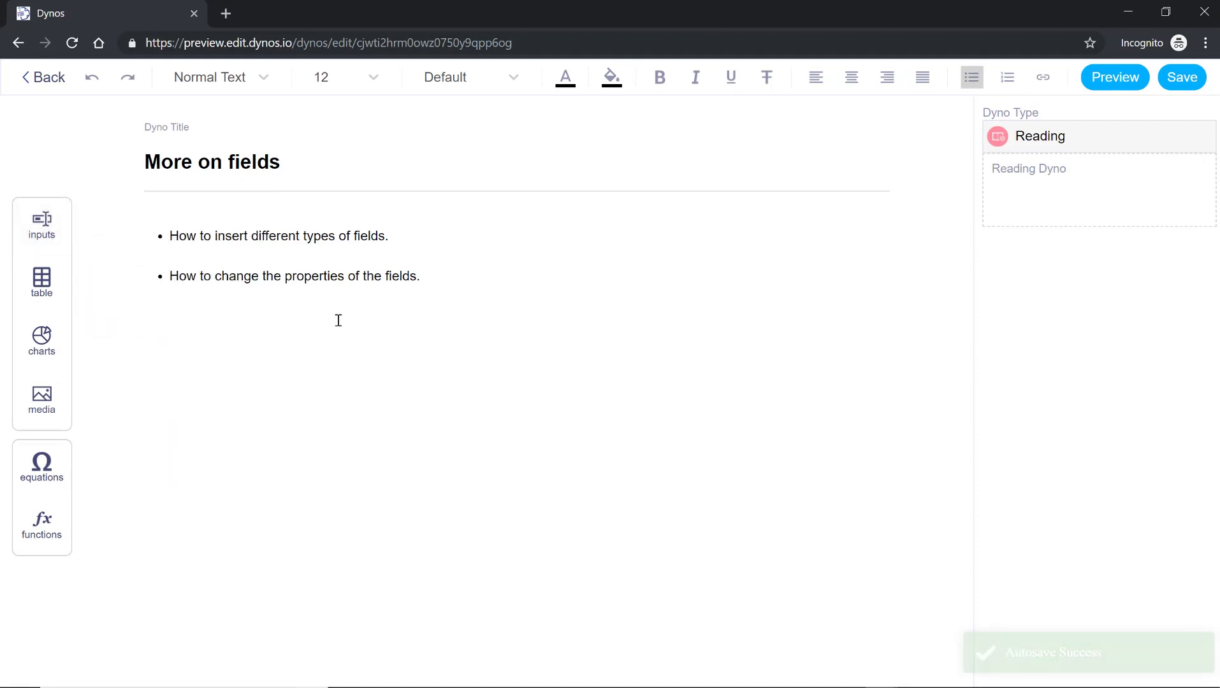
pyautogui.write('There are ')
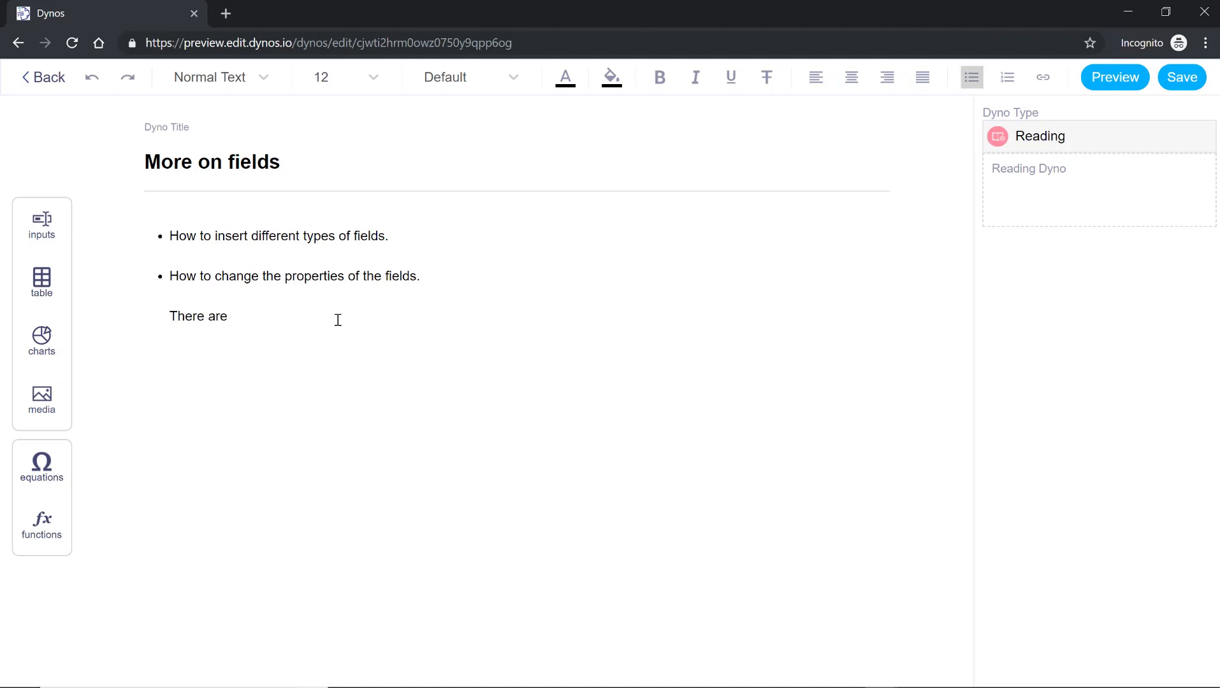
pyautogui.write('five oranges in this basket.')
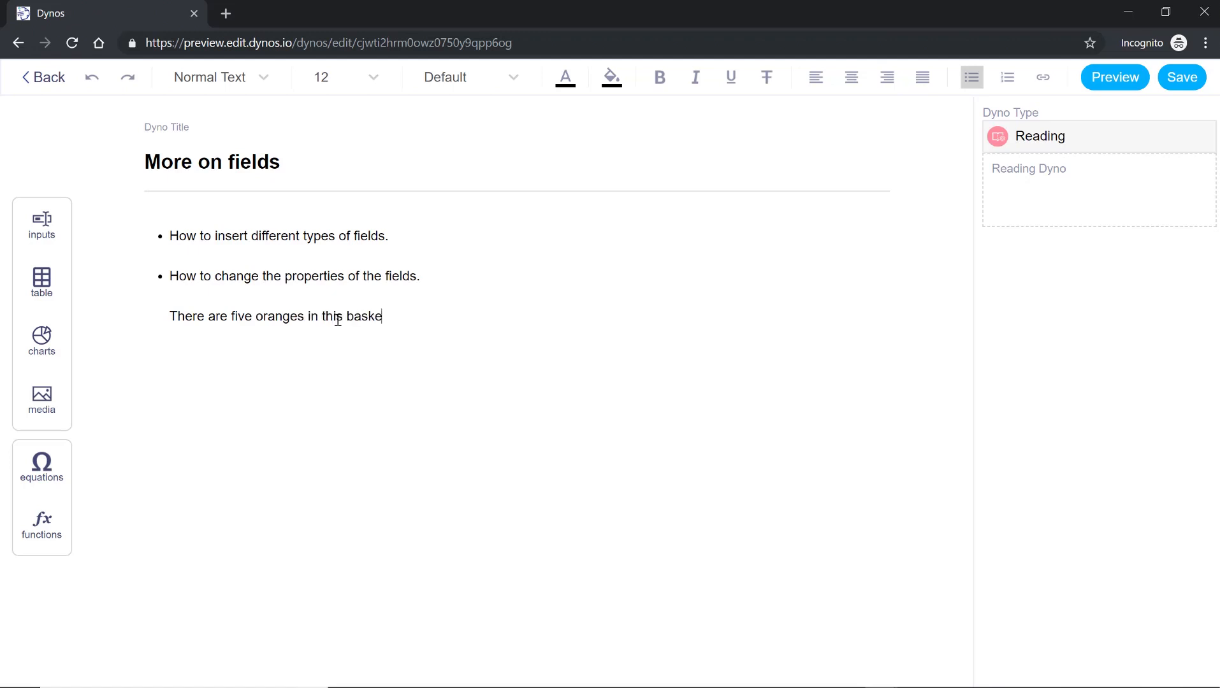
# Step: Replace the word "five" in the oranges sentence with a Number field
pyautogui.tripleClick(242, 319)
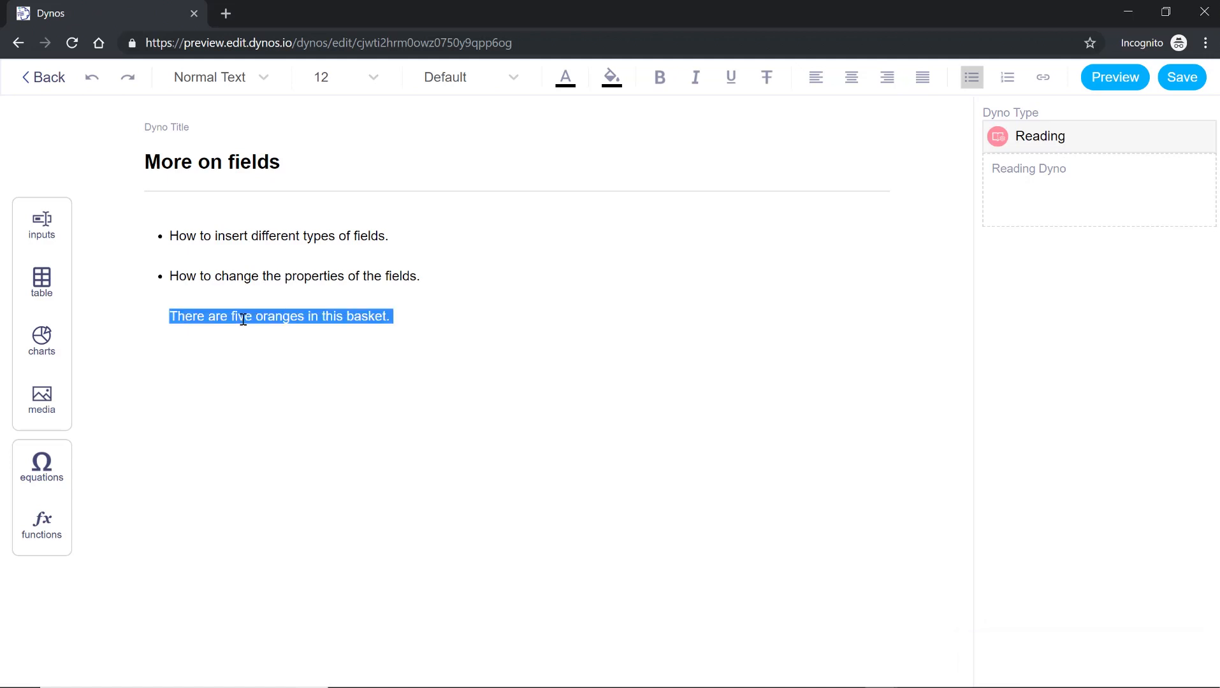
pyautogui.doubleClick(243, 318)
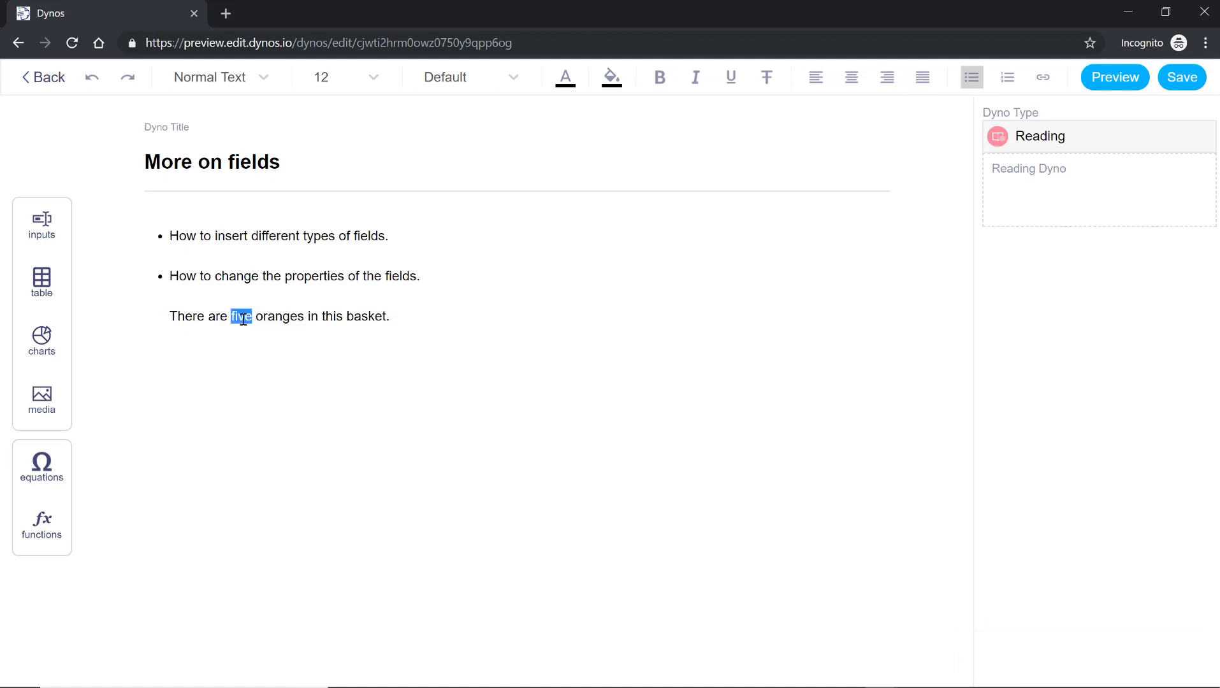
pyautogui.click(49, 221)
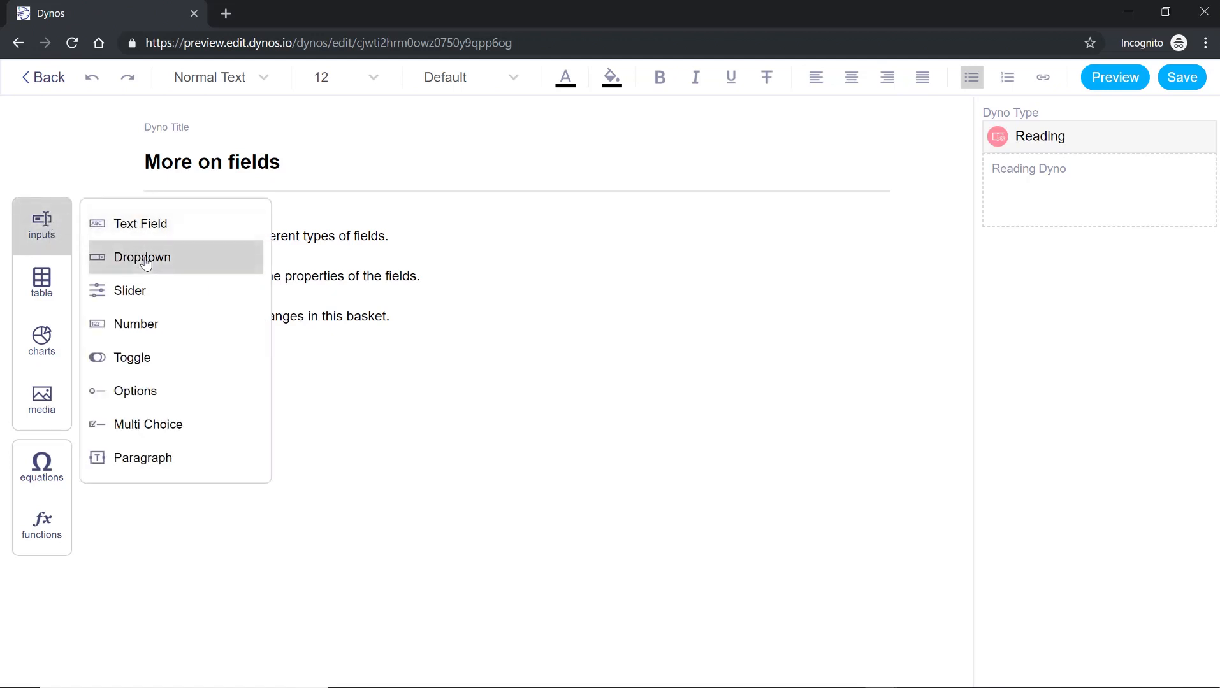
pyautogui.click(141, 329)
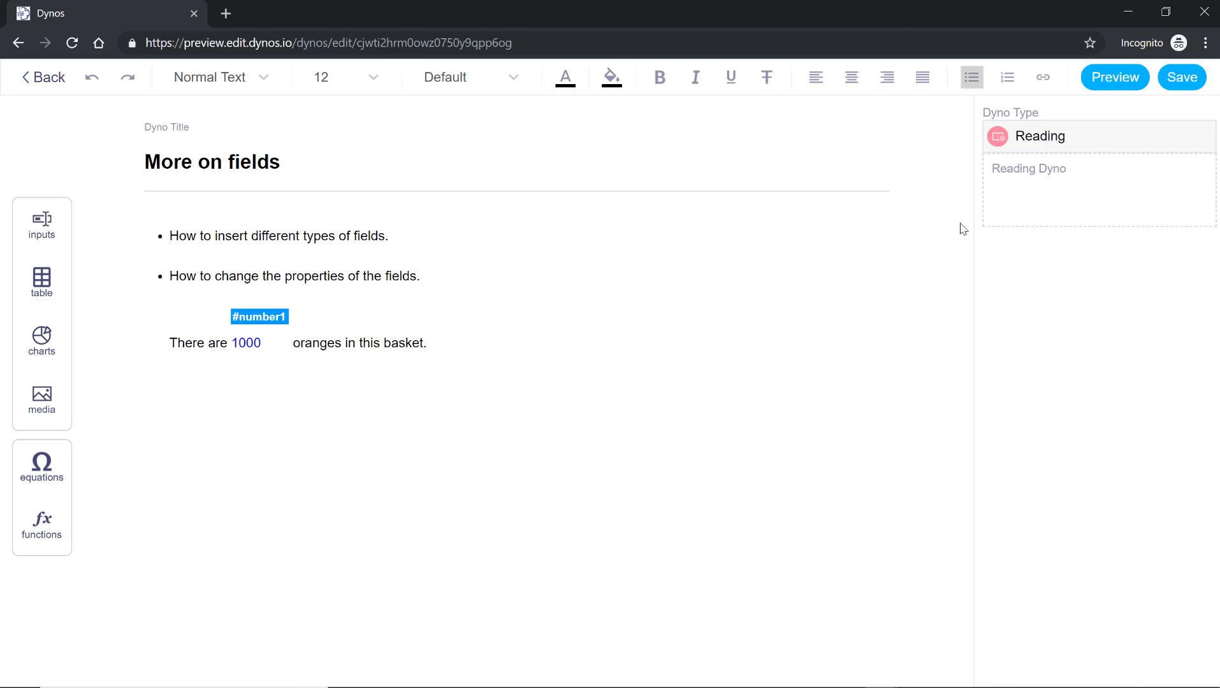
# Step: Preview the page and set the number in the oranges sentence to 28
pyautogui.click(1122, 88)
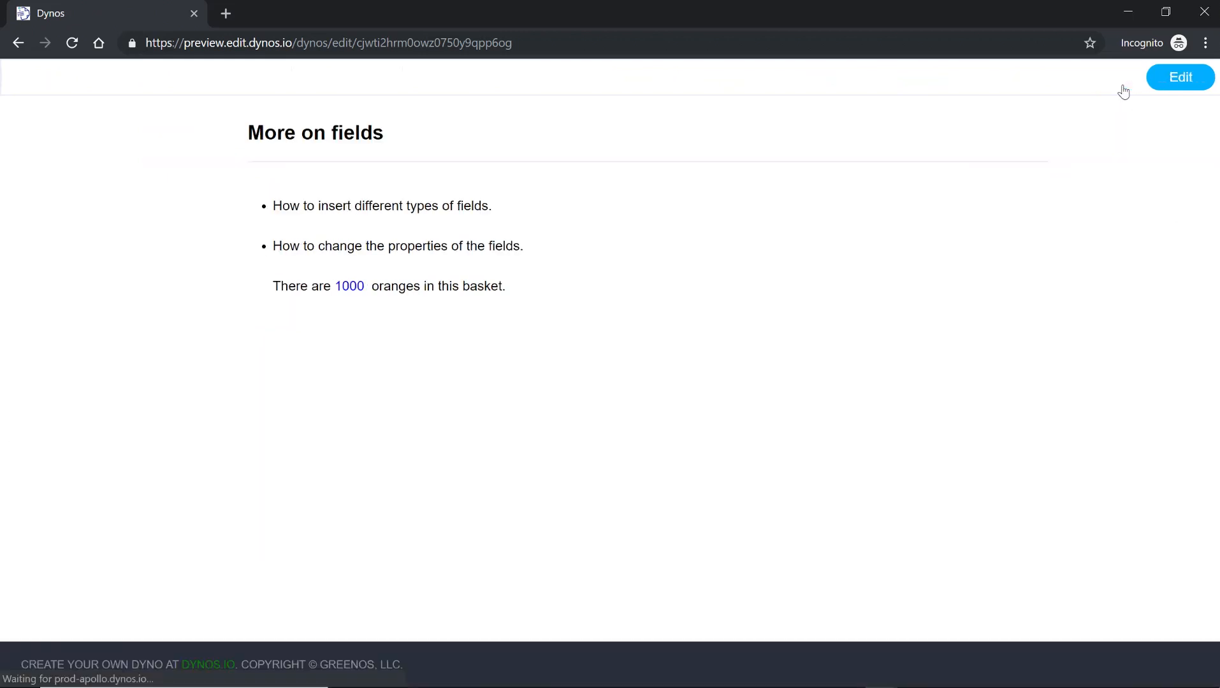
pyautogui.click(347, 286)
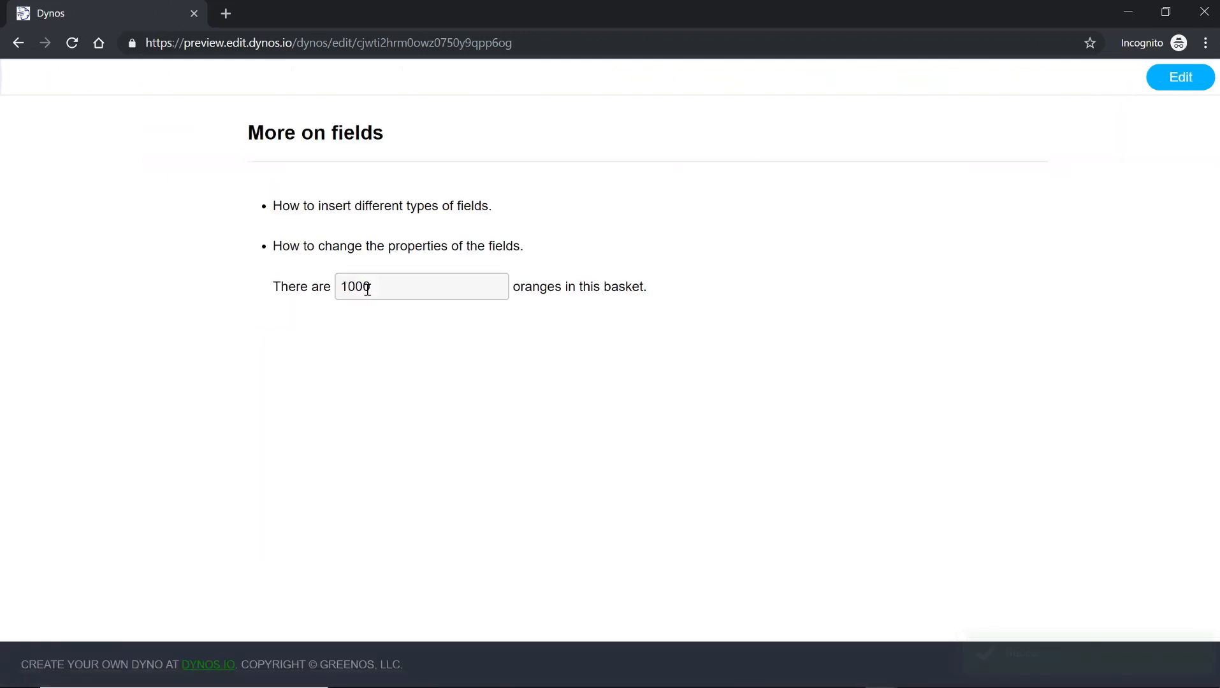
pyautogui.doubleClick(366, 288)
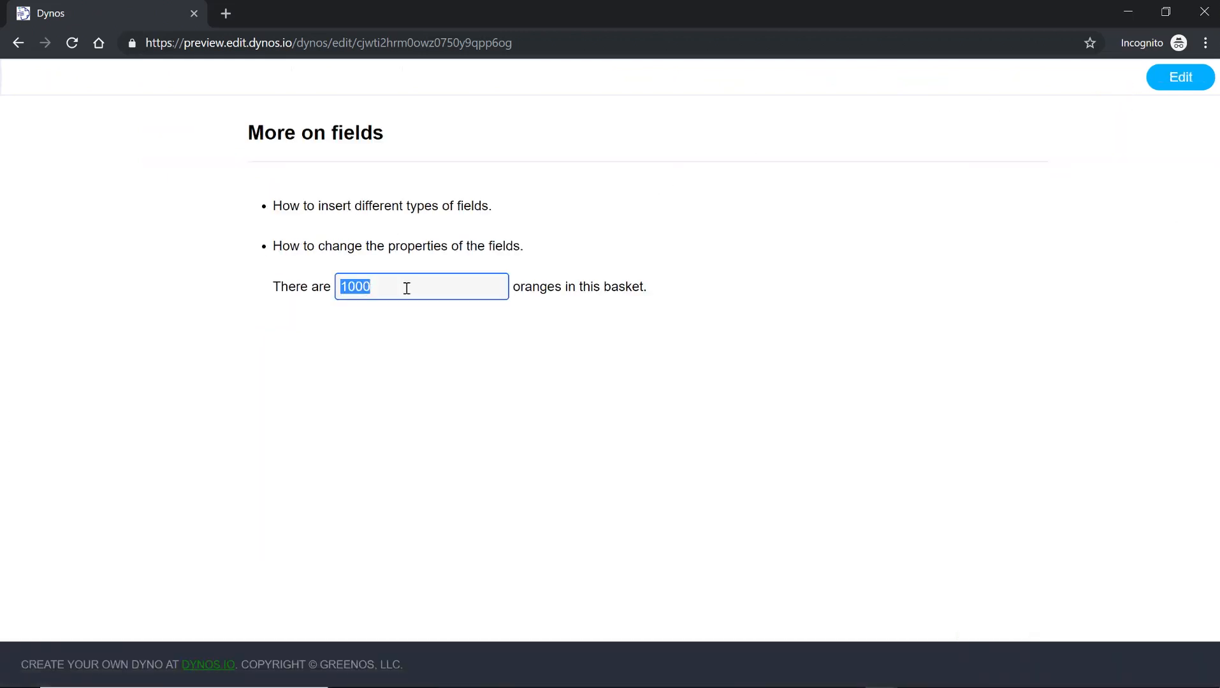
pyautogui.write('28')
pyautogui.press('Return')
# Step: Set the number in the previewed oranges sentence to 200 and return to editing the page
pyautogui.click(341, 288)
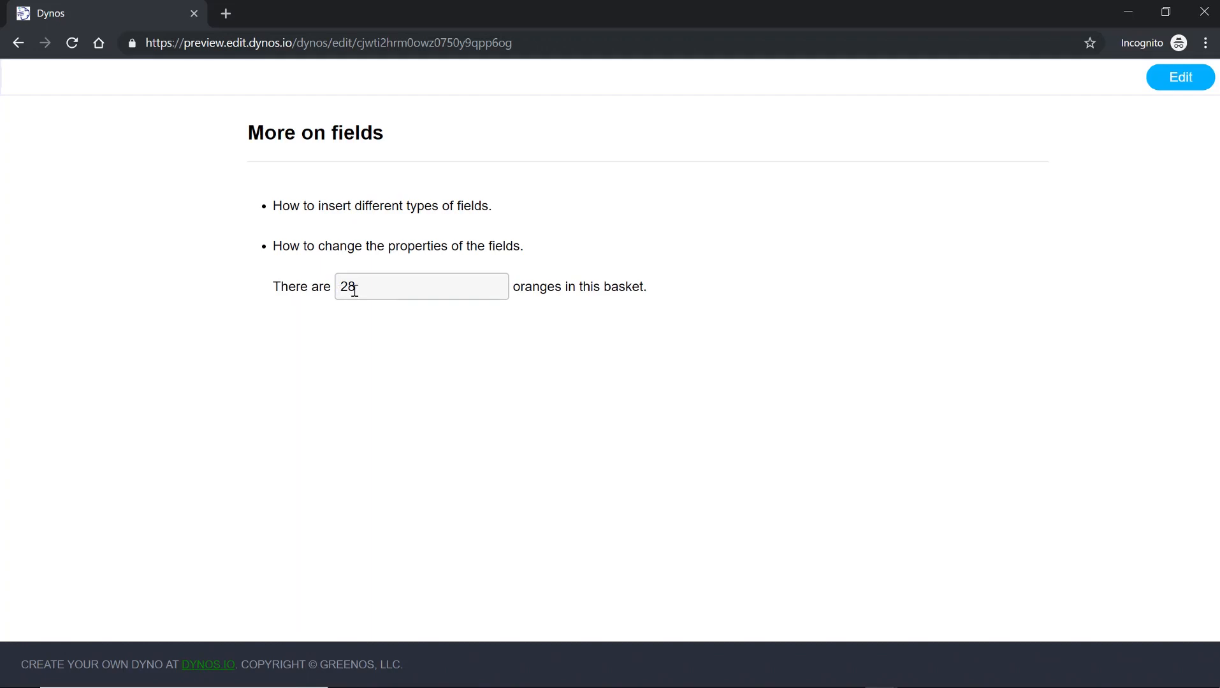
pyautogui.click(355, 290)
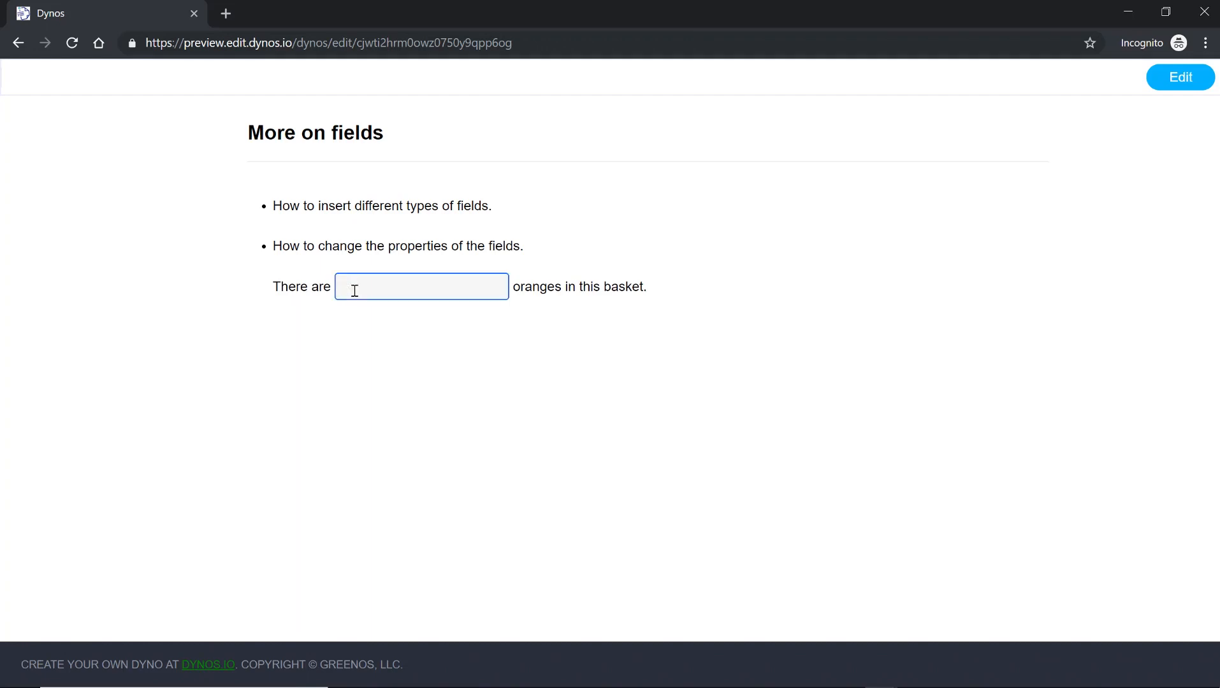
pyautogui.write('200')
pyautogui.press('Return')
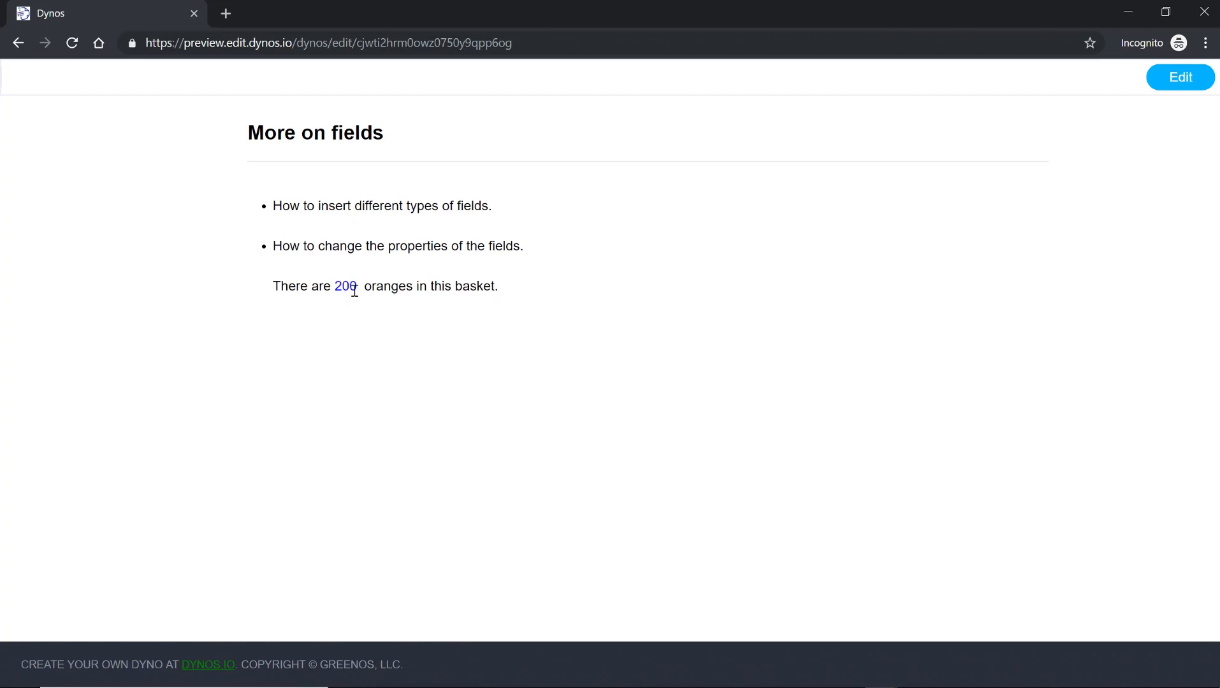
pyautogui.click(1180, 77)
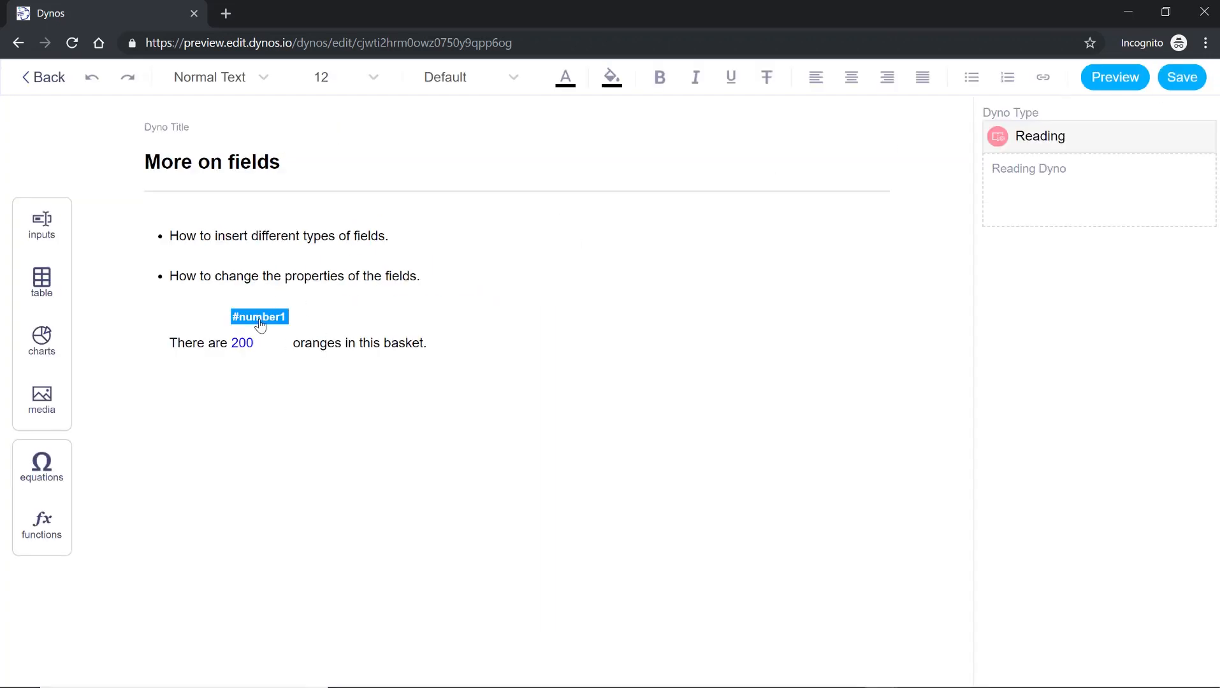
# Step: Give the number field a default value of 12 and the description "Enter the number of oranges"
pyautogui.click(260, 325)
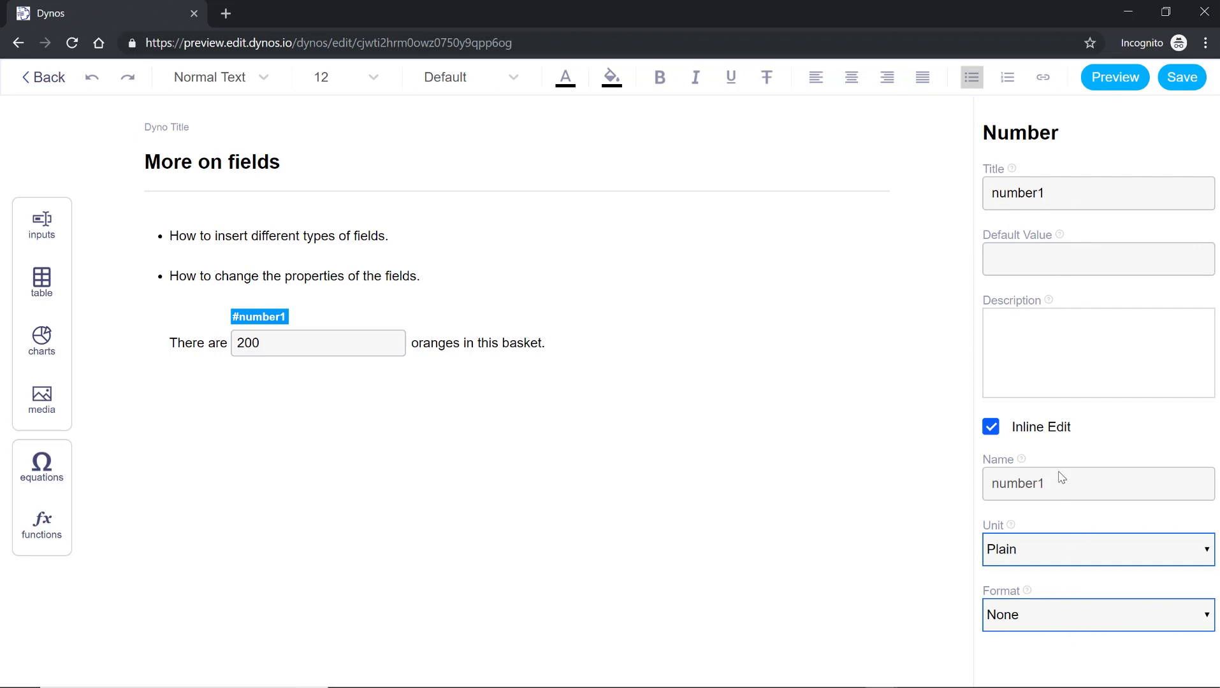
pyautogui.click(1047, 259)
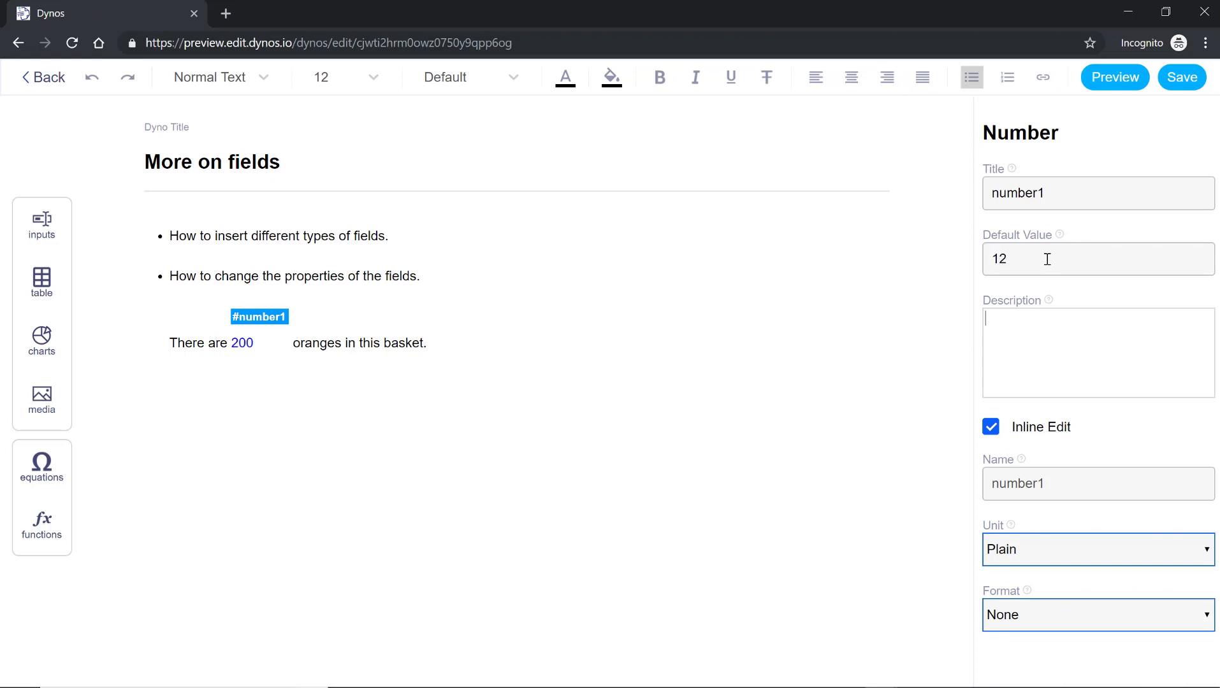
pyautogui.write('Enter the number of ora')
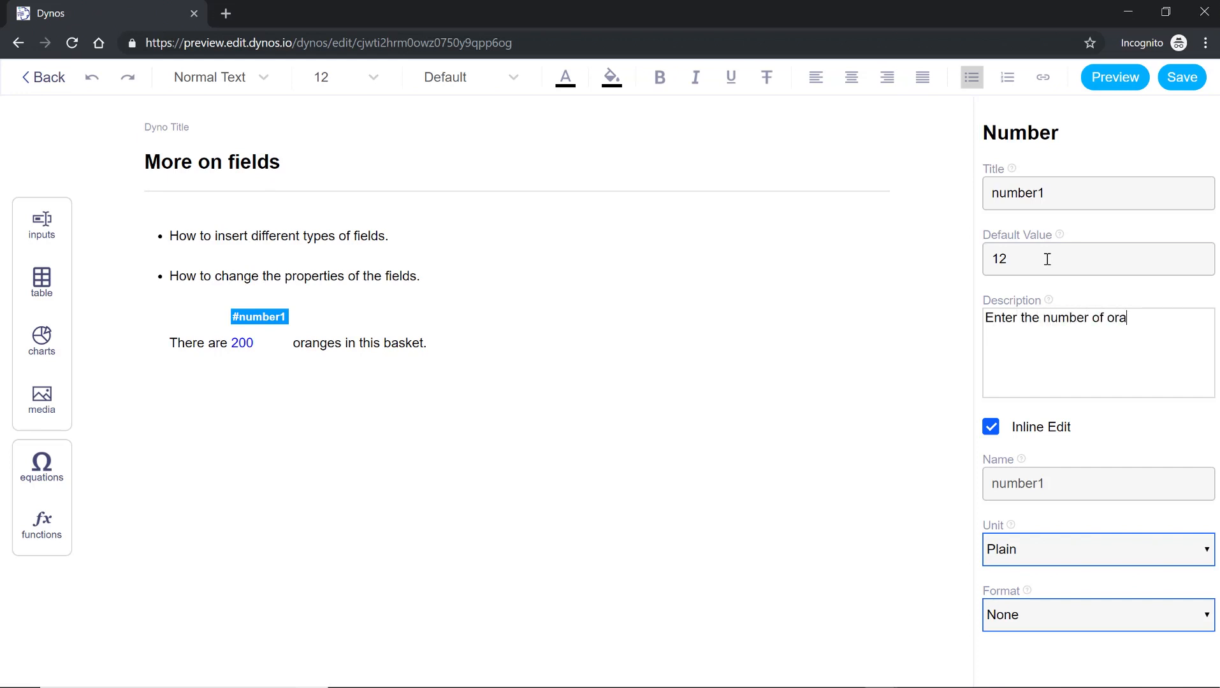
pyautogui.write('nges')
pyautogui.click(415, 342)
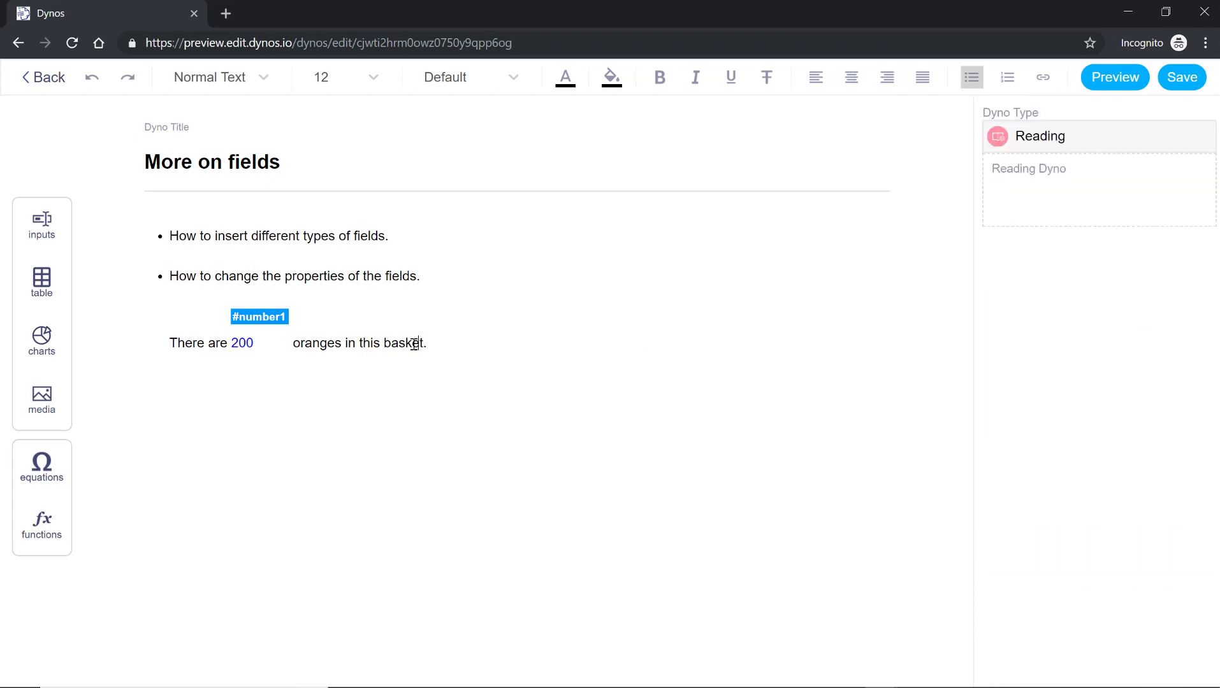
# Step: Turn off Inline Edit for the number field in the oranges sentence
pyautogui.click(255, 340)
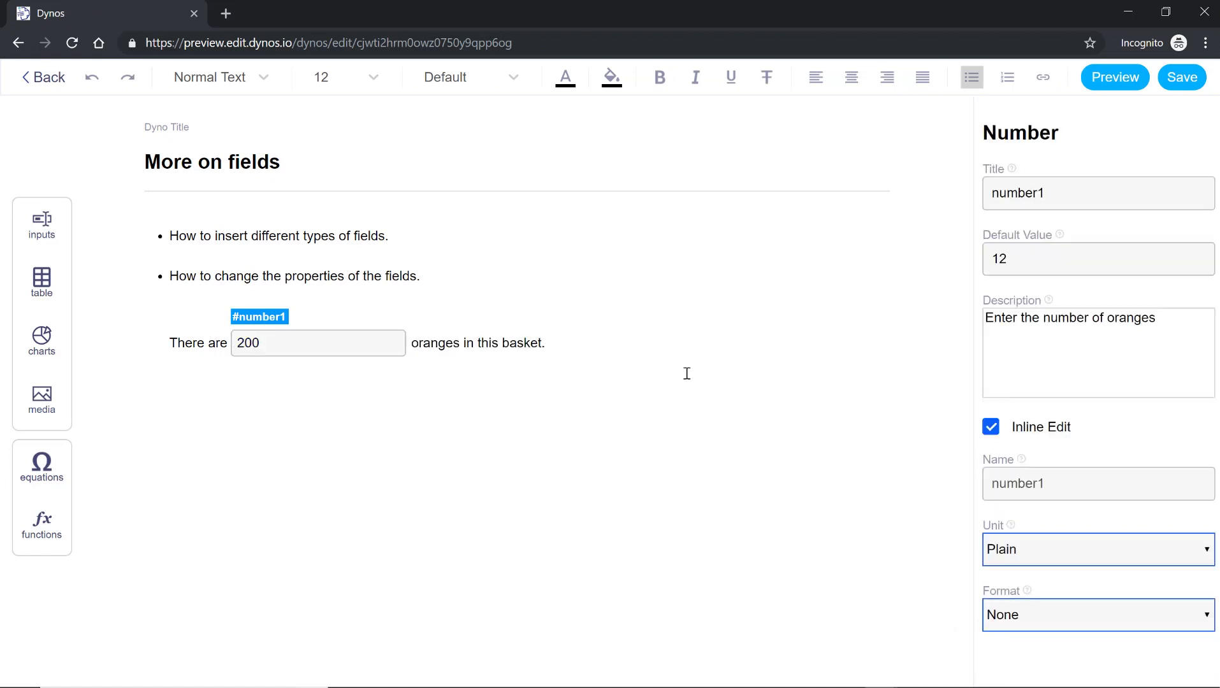
pyautogui.click(990, 427)
pyautogui.click(493, 341)
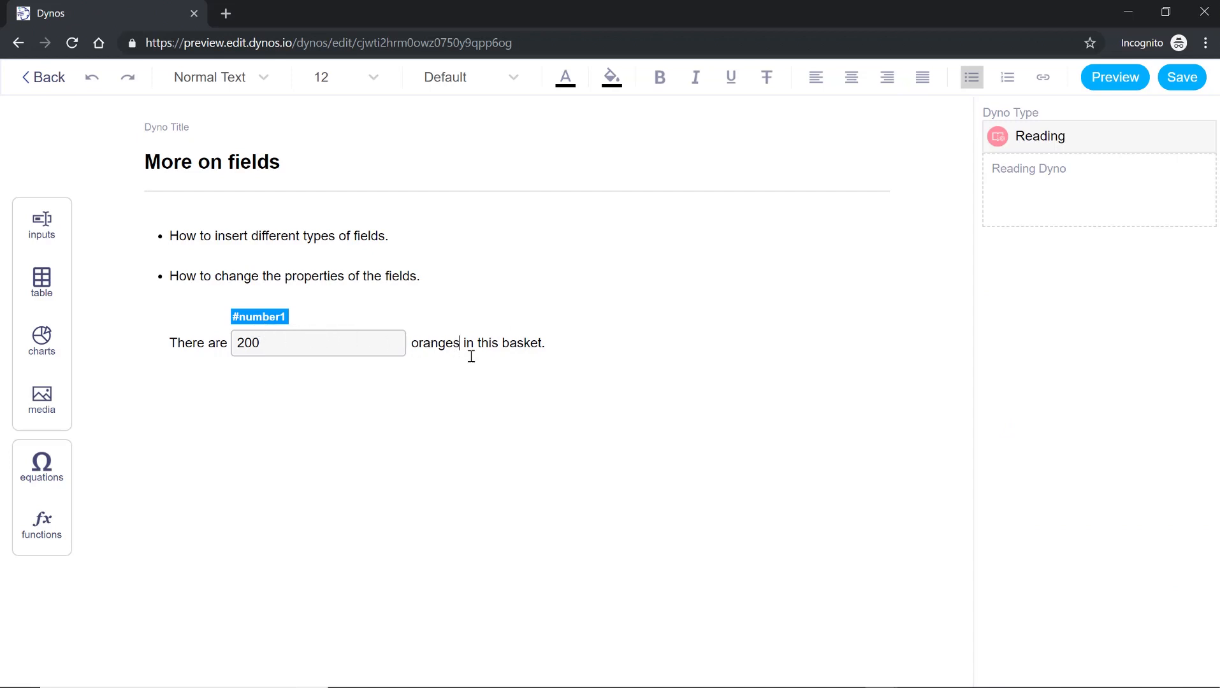
# Step: Examine the Unit and Format choices available for the number field
pyautogui.click(356, 344)
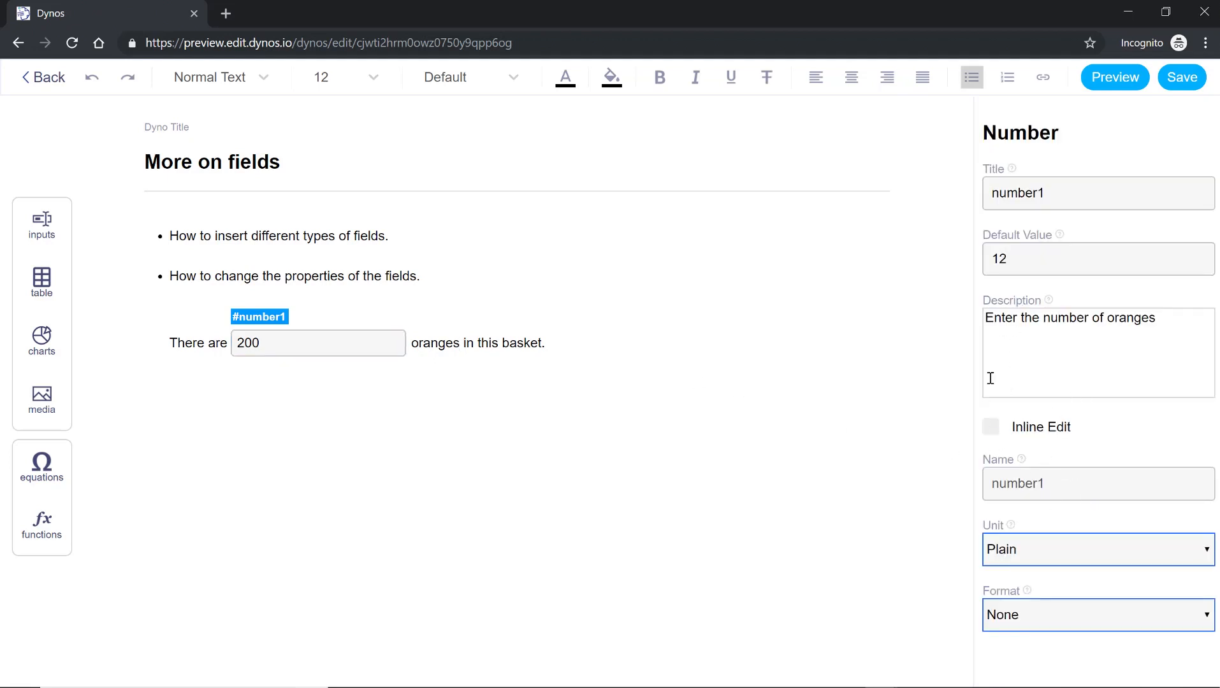
pyautogui.click(1110, 548)
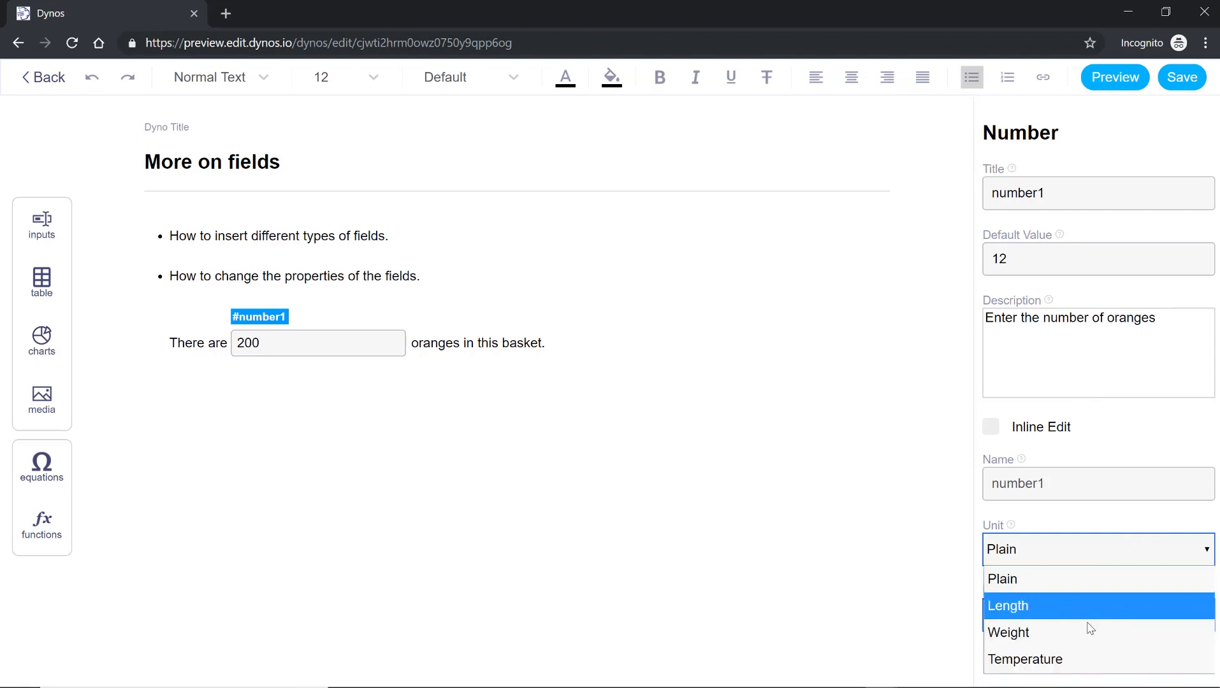
pyautogui.click(1086, 548)
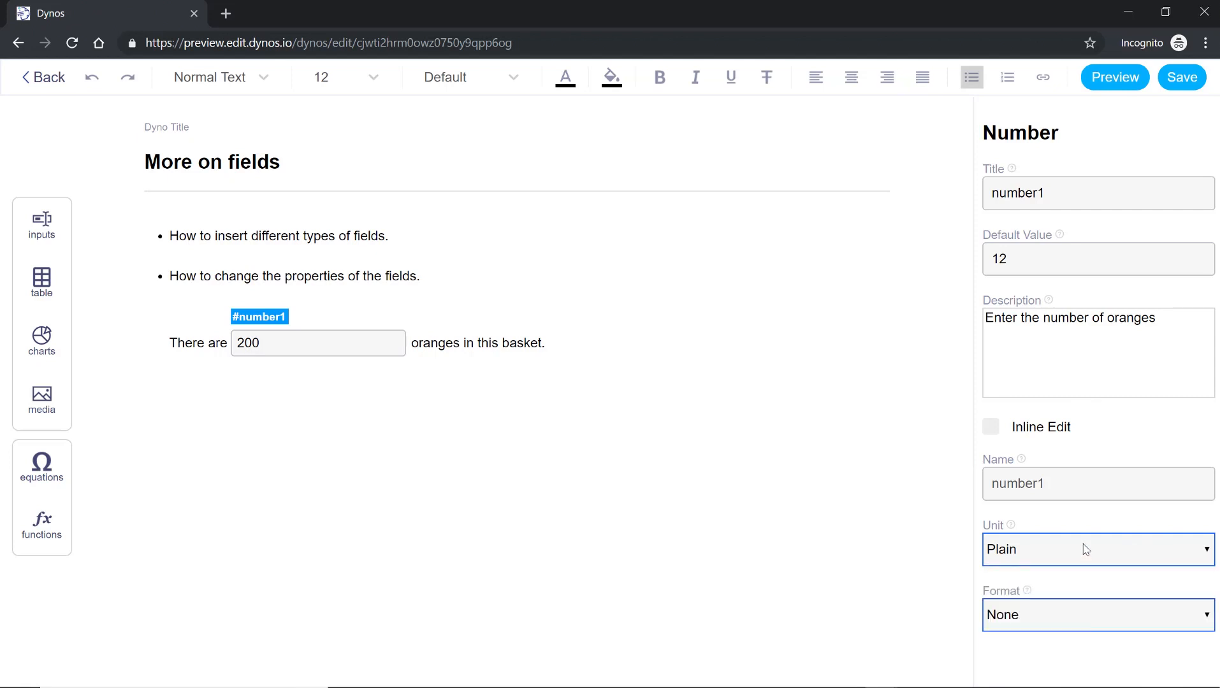
pyautogui.click(1063, 620)
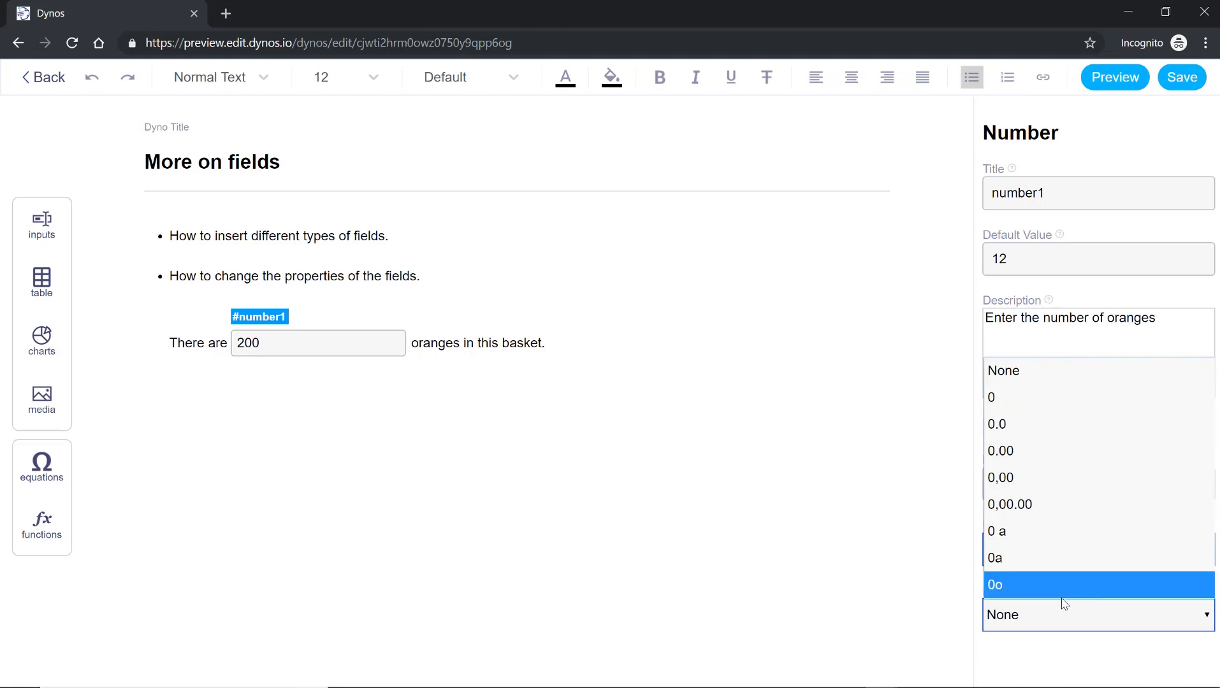
pyautogui.click(1062, 620)
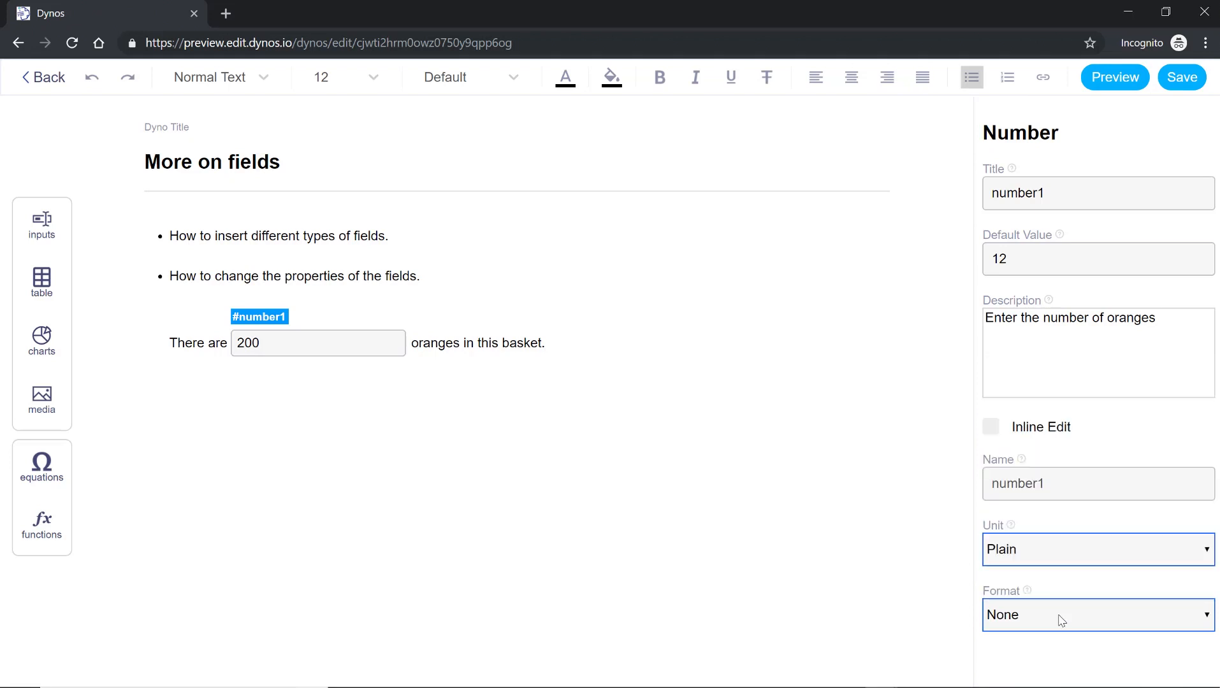
# Step: Preview the page to check how the number field is displayed, and return to editing
pyautogui.click(517, 344)
pyautogui.click(1106, 77)
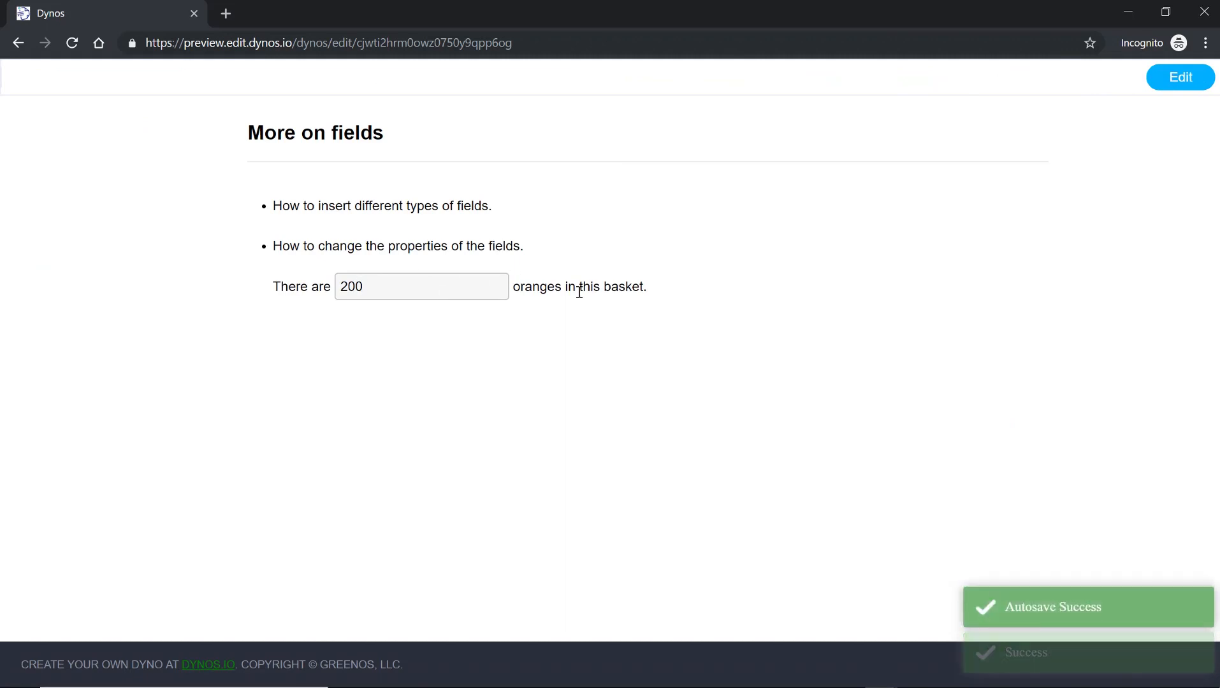
pyautogui.click(1180, 79)
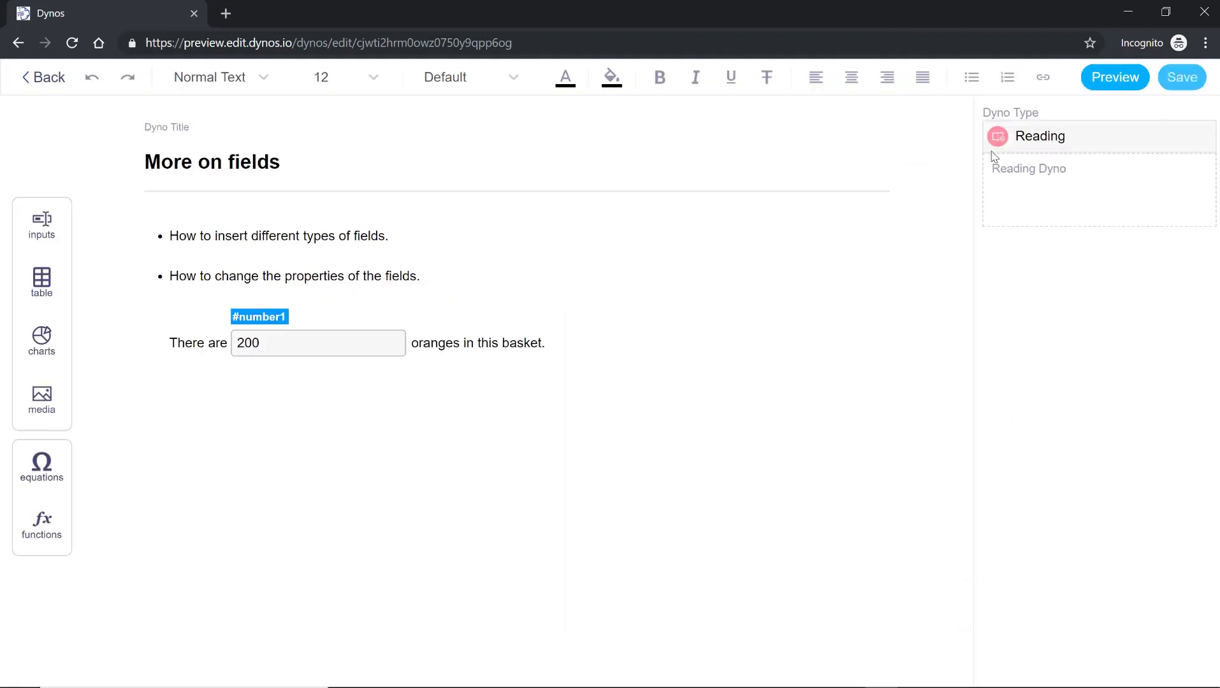
# Step: Add the text "Pick your choice:" on a new line below the oranges sentence and insert a Dropdown field after it
pyautogui.click(600, 345)
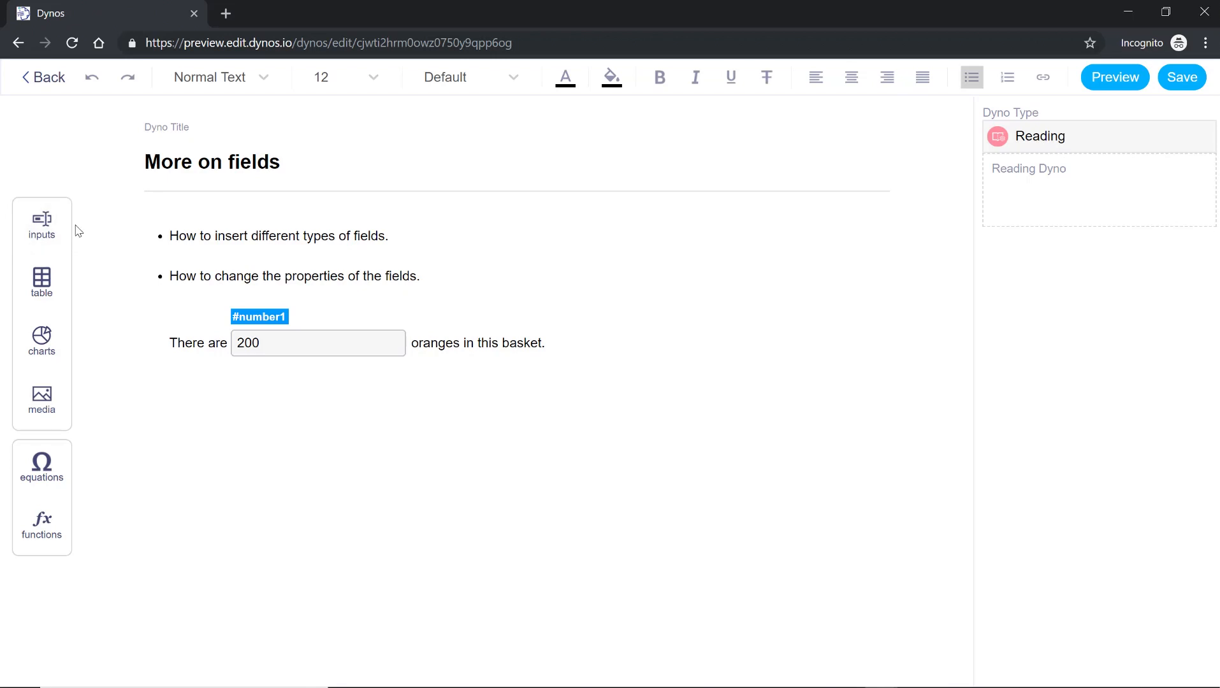
pyautogui.click(45, 232)
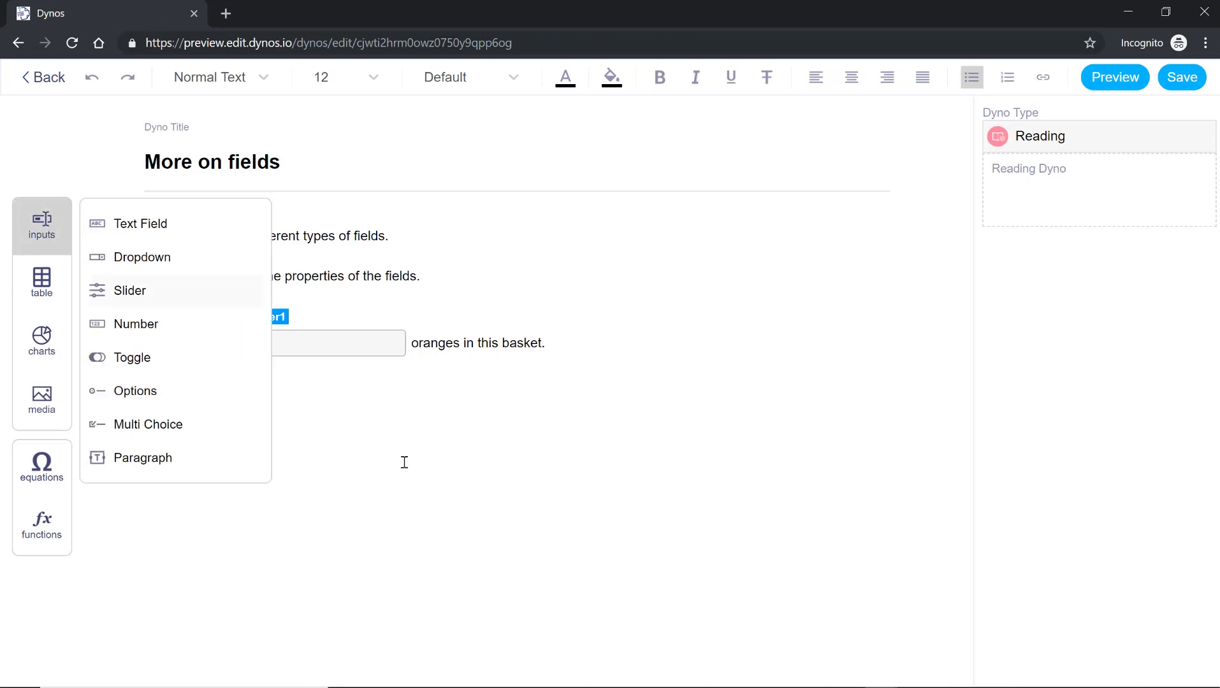
pyautogui.click(338, 377)
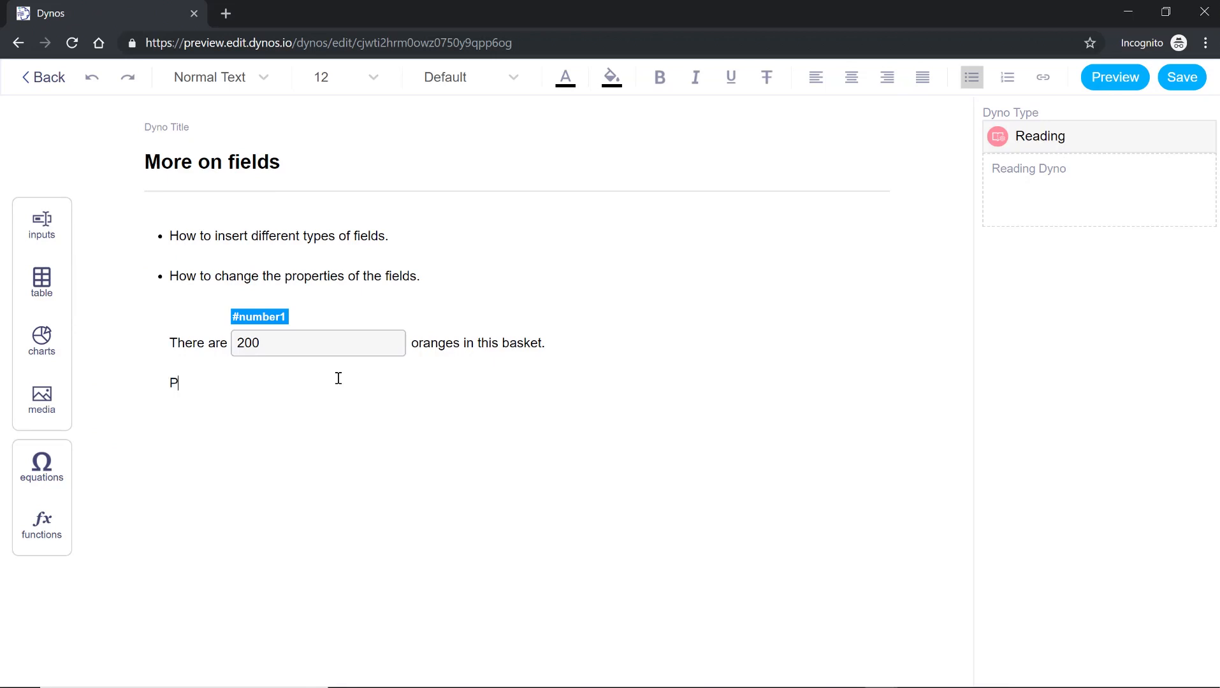
pyautogui.write('Pick your choice:')
pyautogui.click(44, 226)
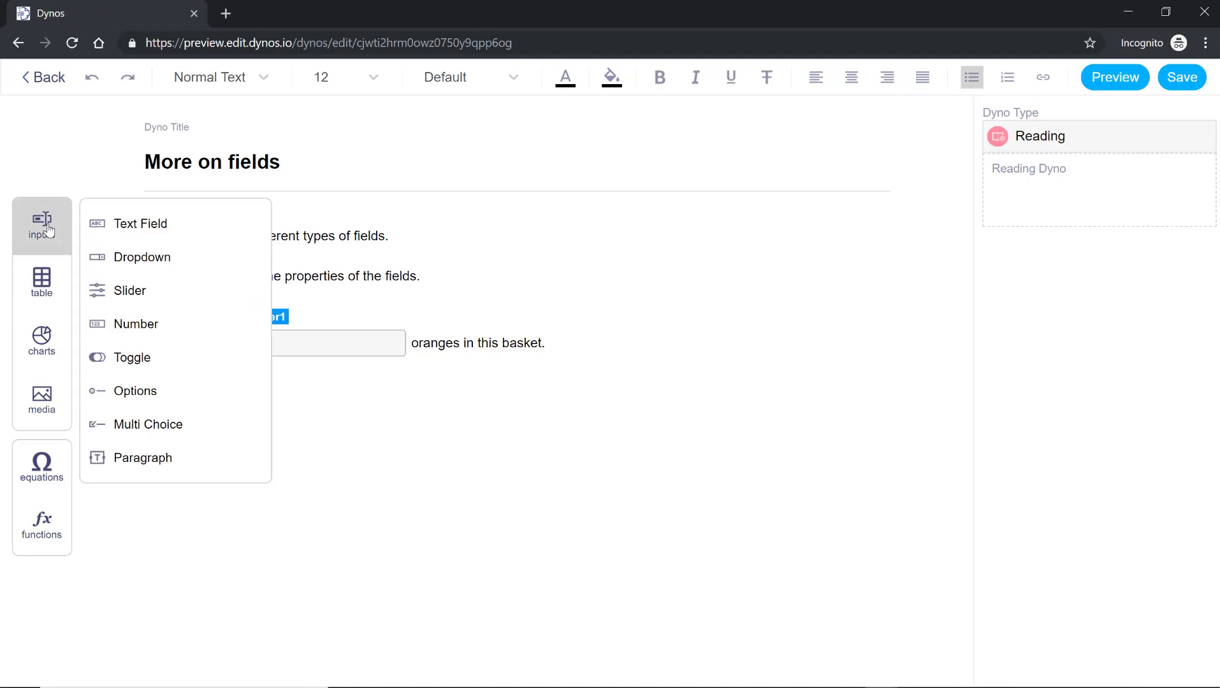
pyautogui.click(118, 260)
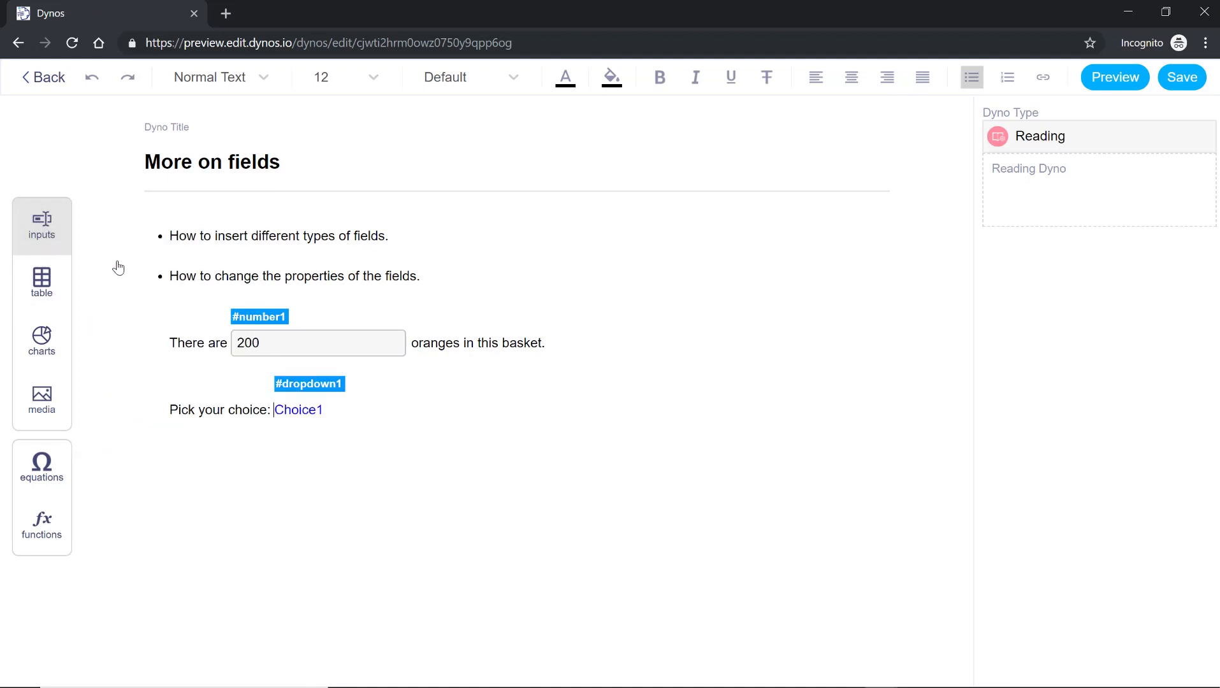
# Step: Rename the three choices of the dropdown field as apples, oranges and bananas
pyautogui.click(311, 408)
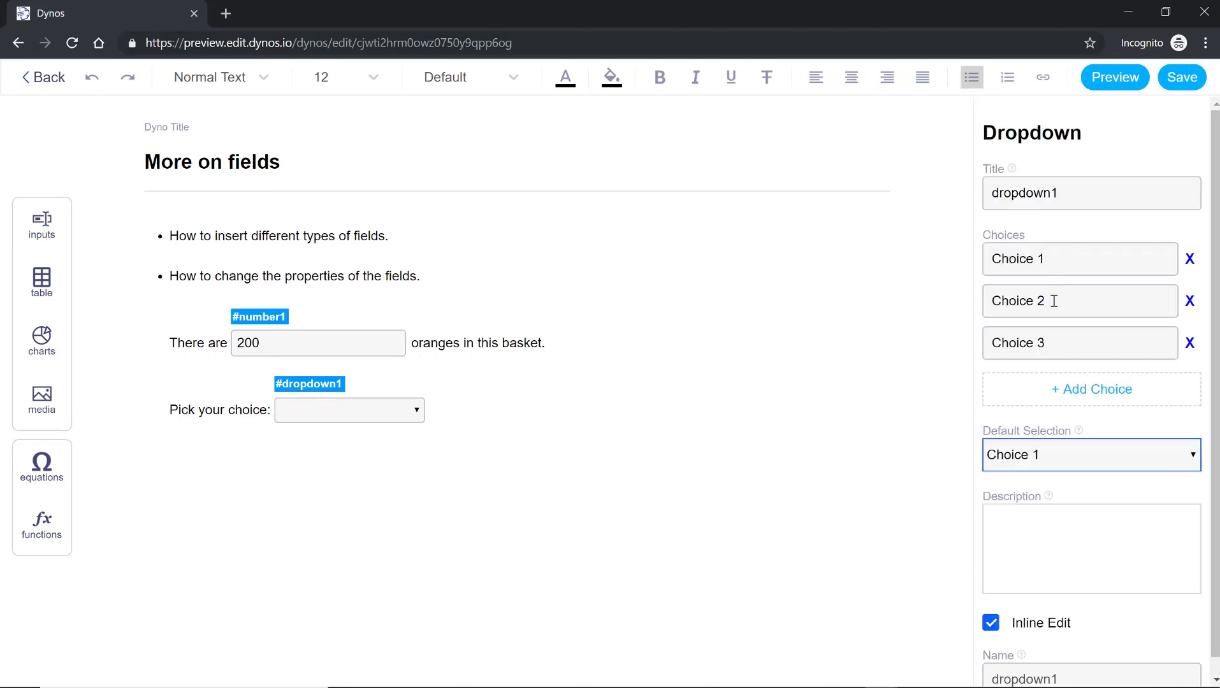
pyautogui.doubleClick(1059, 267)
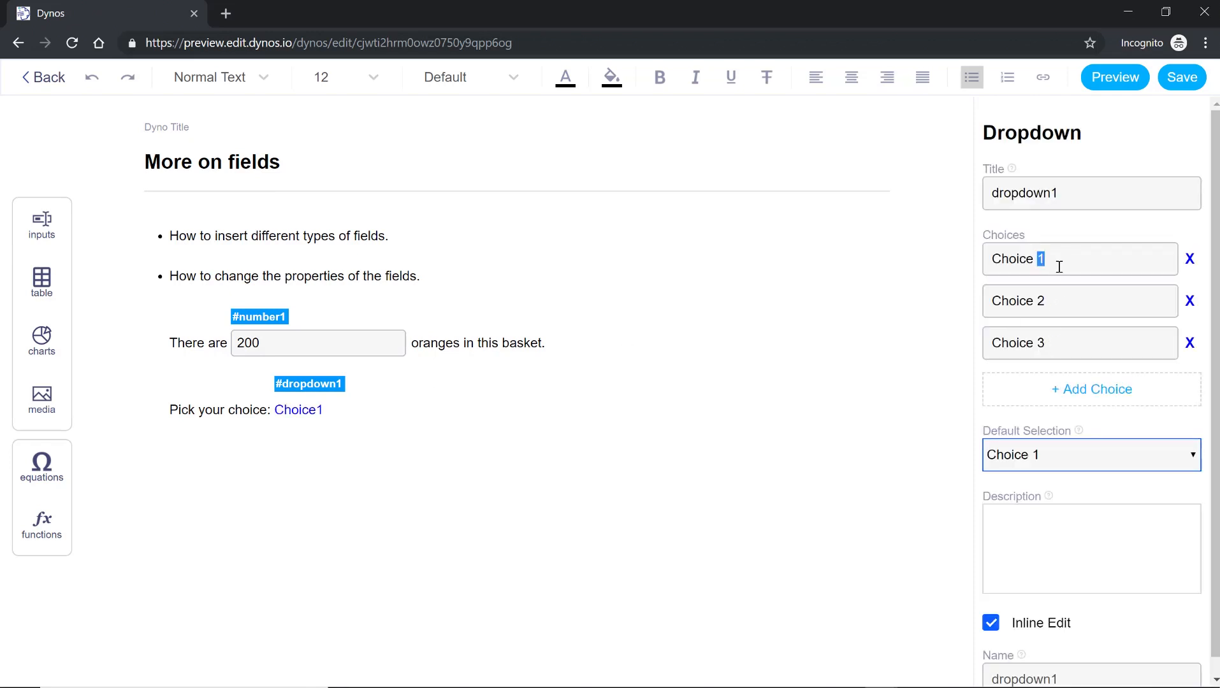
pyautogui.tripleClick(1059, 267)
pyautogui.write('apples')
pyautogui.press('Tab')
pyautogui.write('oran')
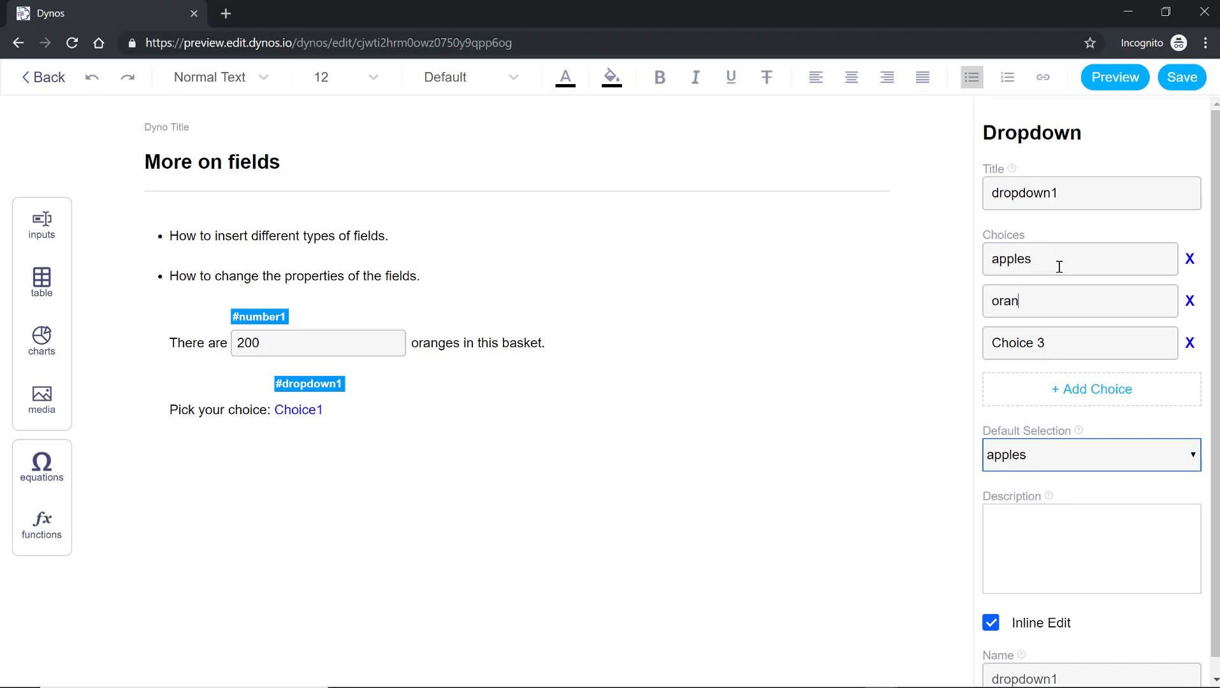
pyautogui.write('ges')
pyautogui.press('Tab')
pyautogui.write('bana')
# Step: Set the dropdown field's default selection to oranges and view its remaining properties
pyautogui.click(1061, 460)
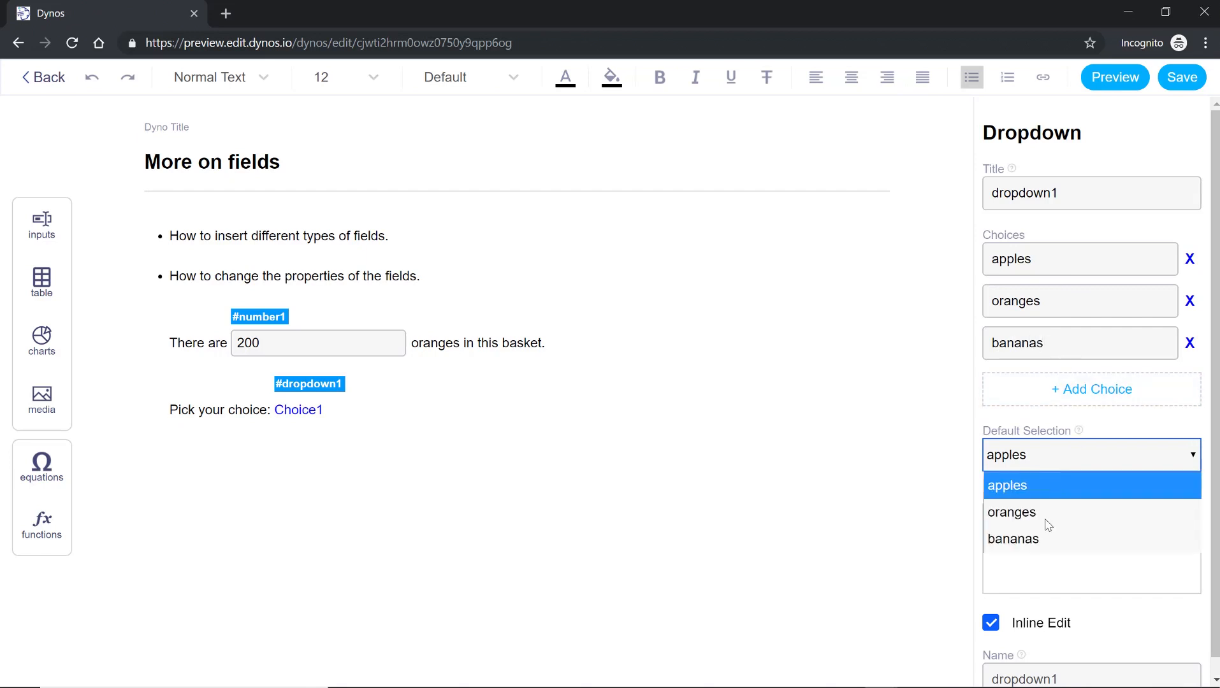
pyautogui.click(1042, 513)
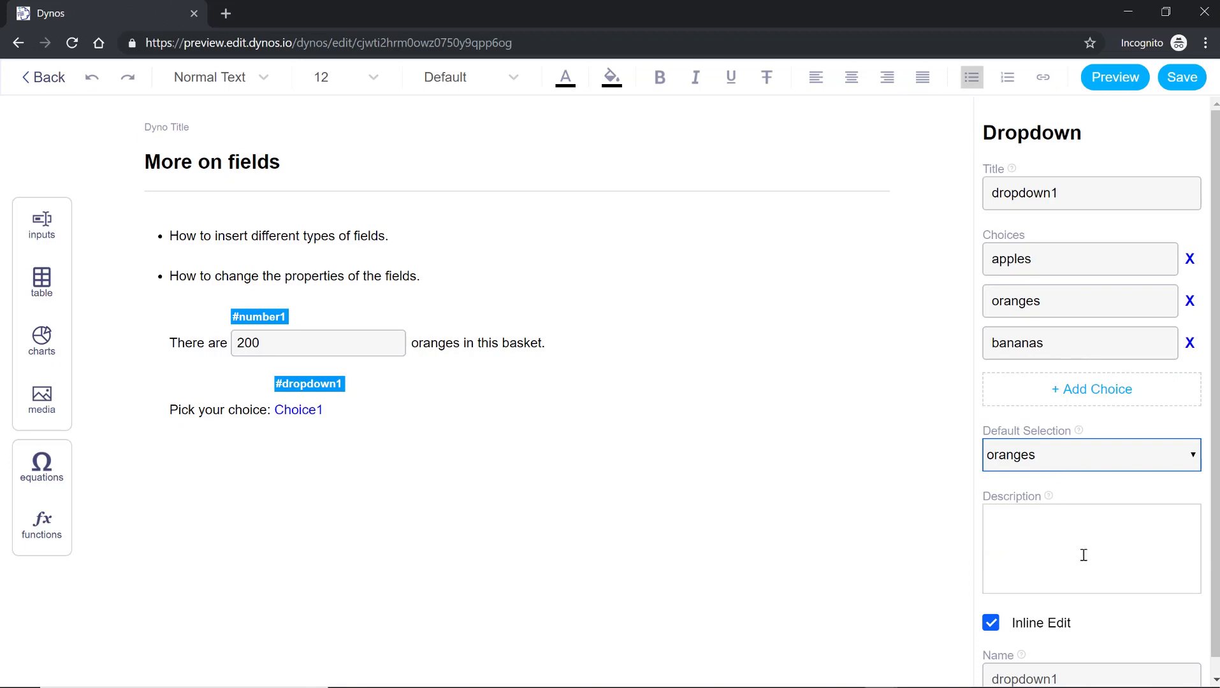
pyautogui.scroll(-1, 1216, 564)
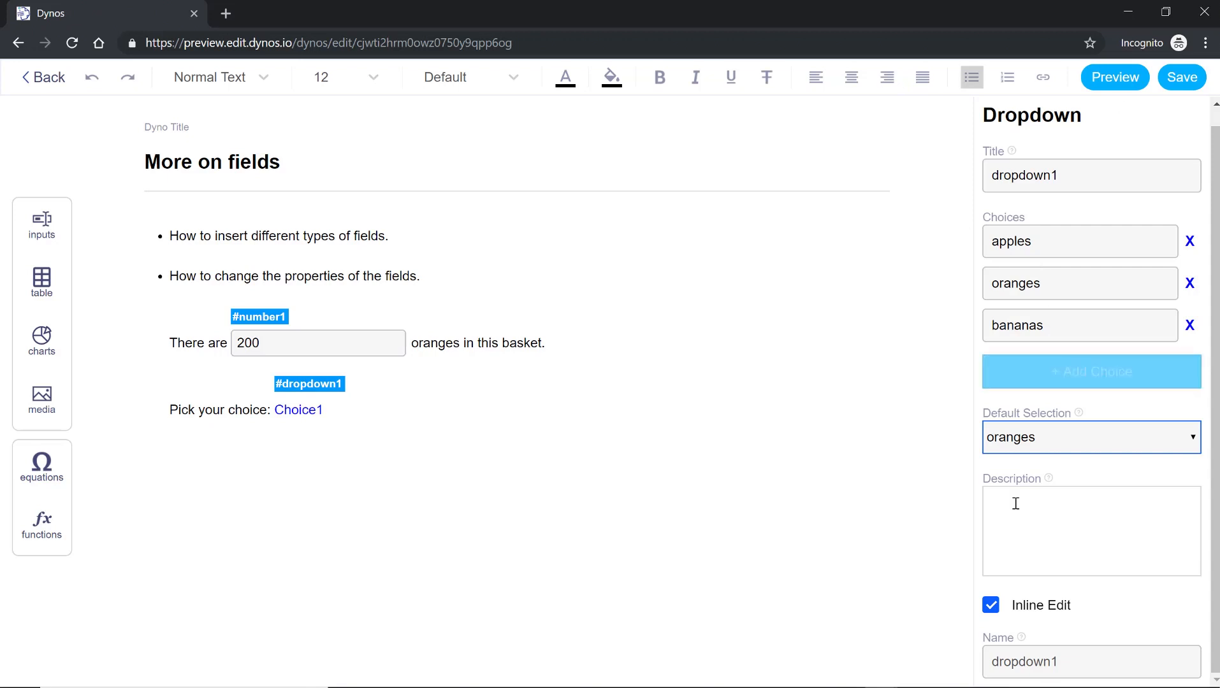
# Step: Preview the page, choose apples in the "Pick your choice:" dropdown, and return to editing
pyautogui.click(1101, 82)
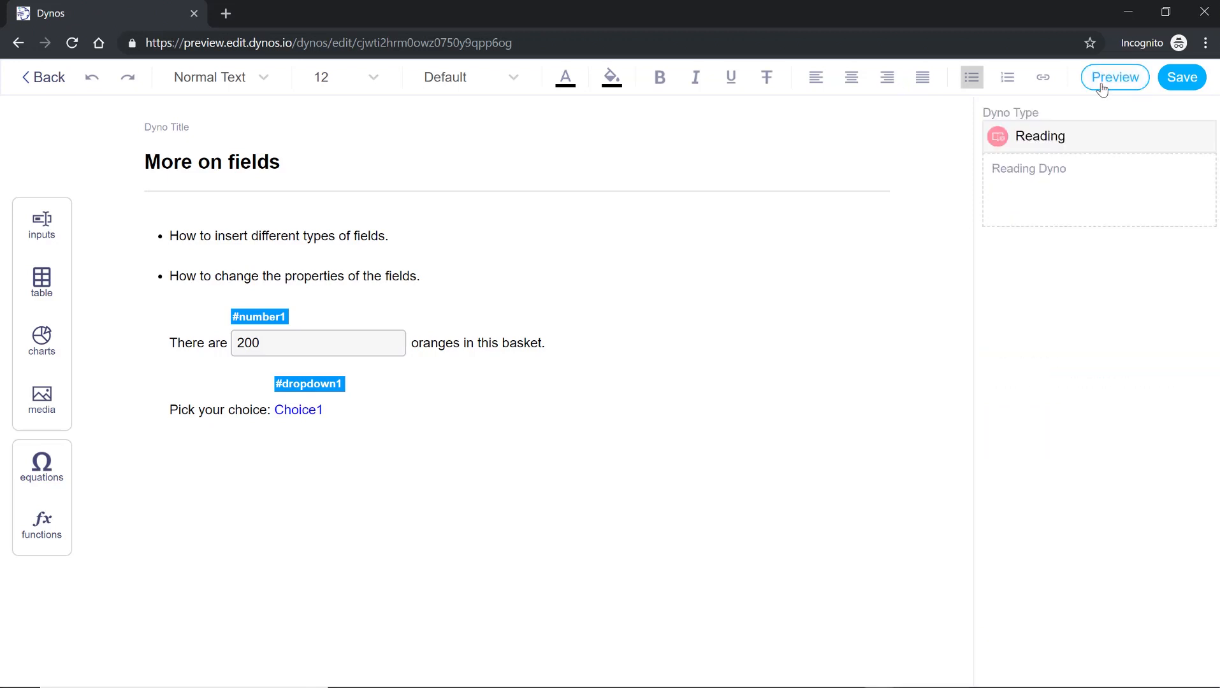
pyautogui.click(411, 328)
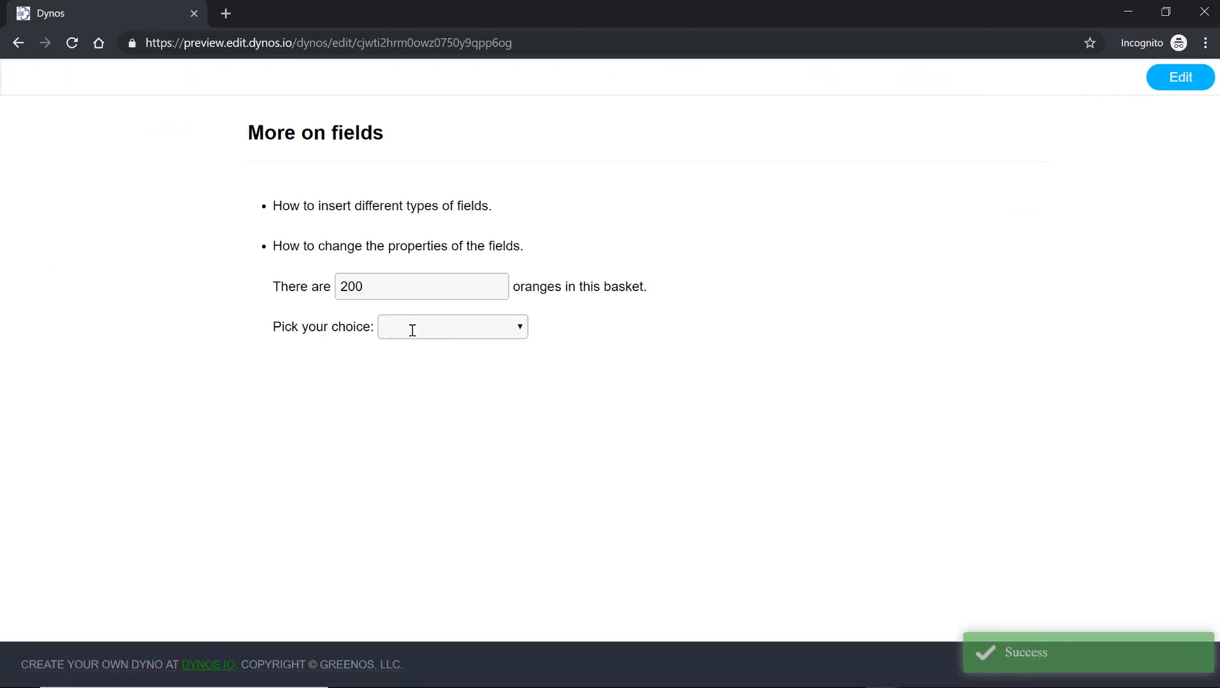
pyautogui.click(425, 333)
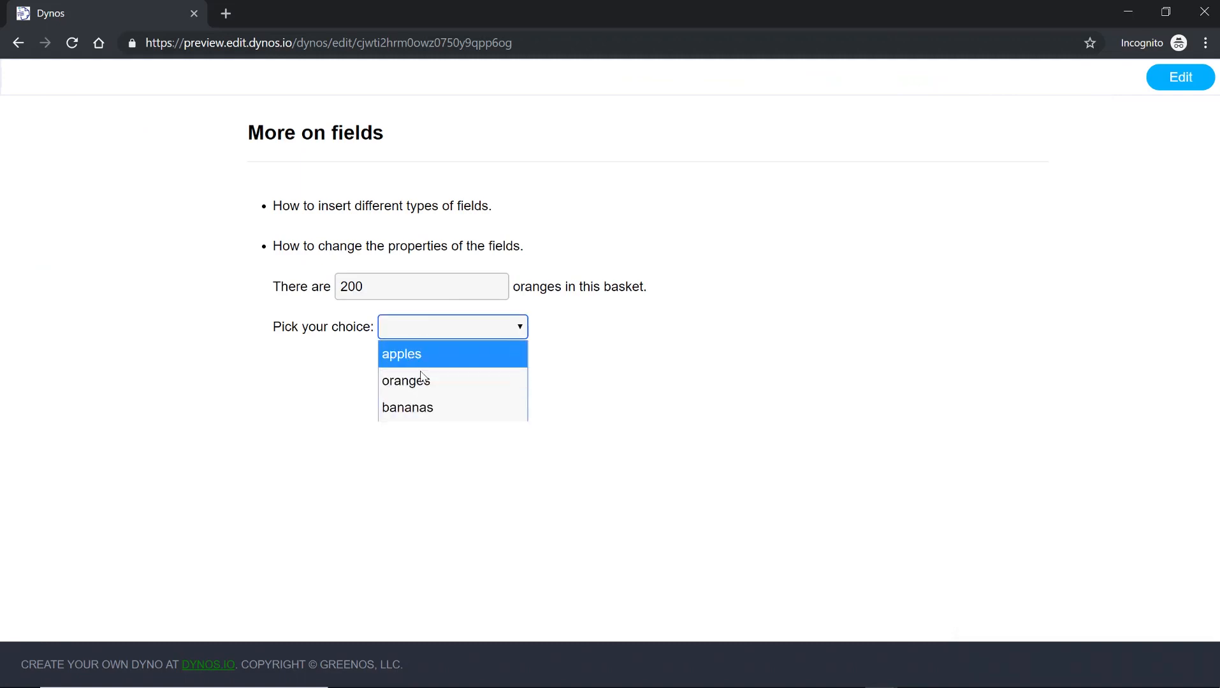
pyautogui.click(421, 355)
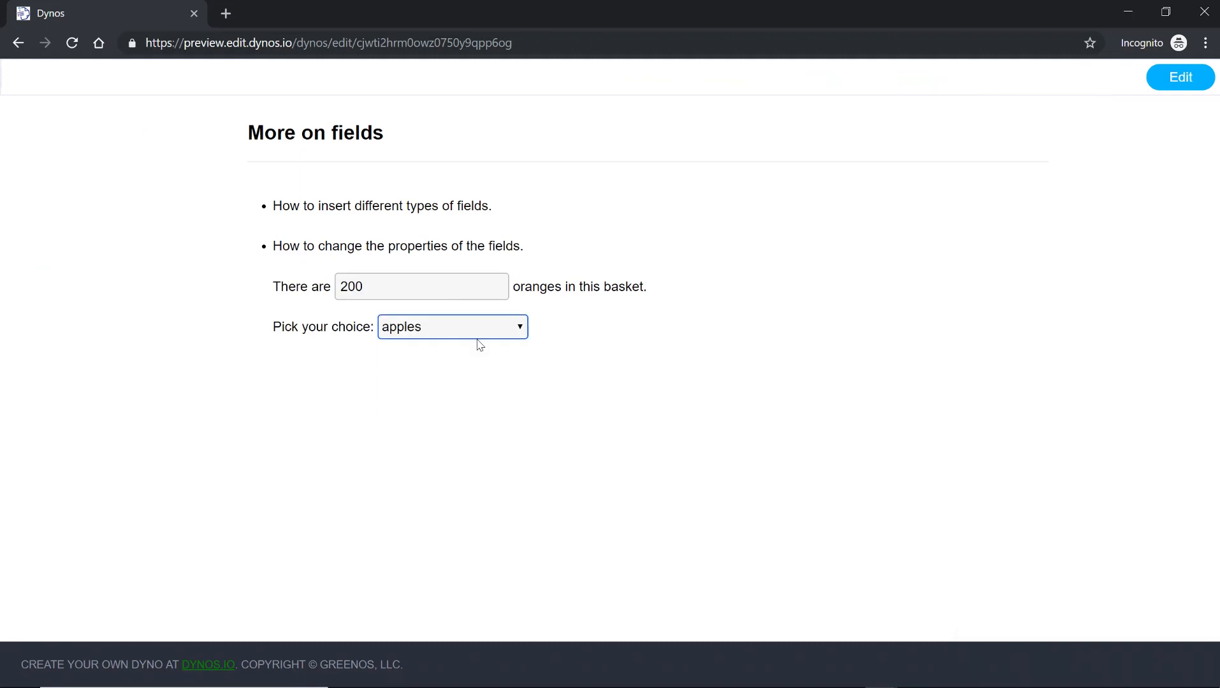
pyautogui.click(603, 316)
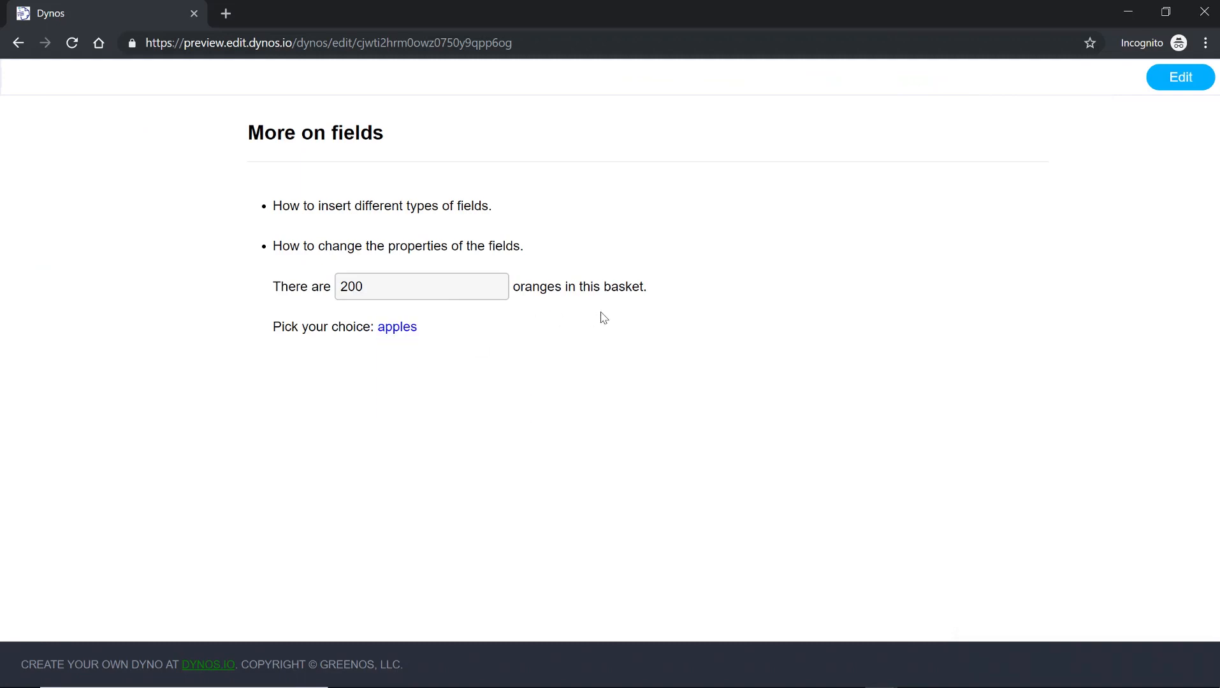
pyautogui.click(1172, 90)
# Step: Add the text "and continue with more text here." after the dropdown field
pyautogui.click(393, 415)
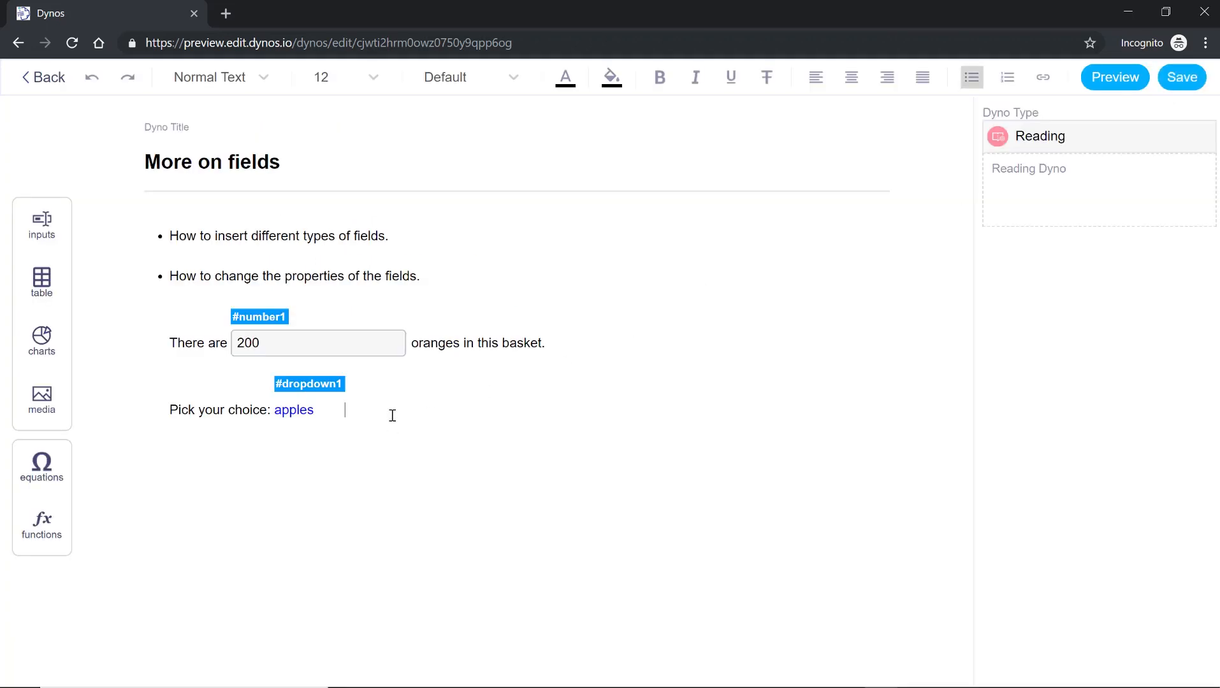
pyautogui.write('a')
pyautogui.write('nd continue ')
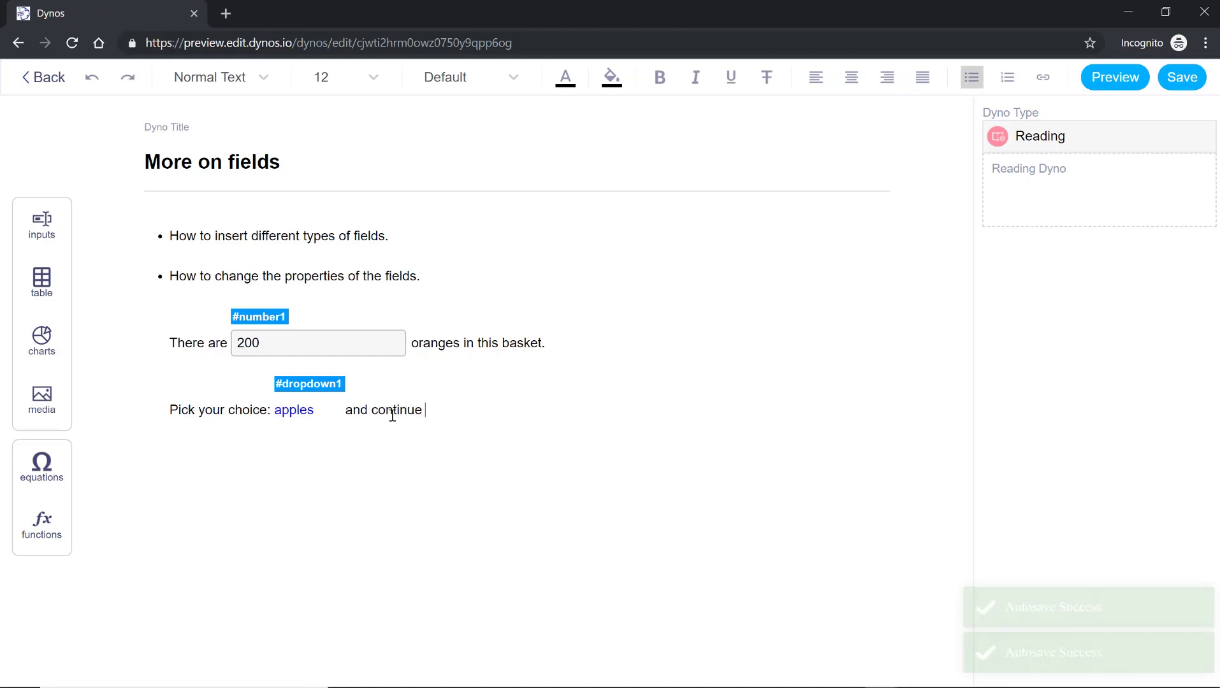
pyautogui.write('with more t')
pyautogui.write('ext here.')
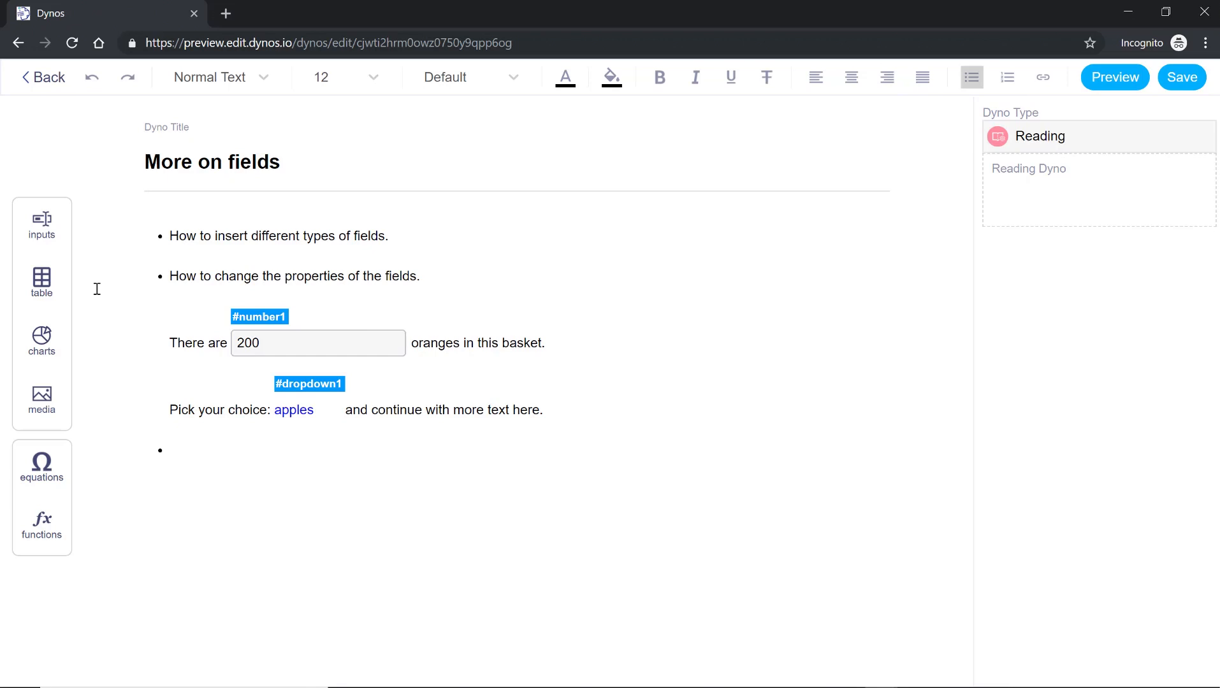
# Step: Add a bullet reading "Select the number of" followed by a reference to dropdown1 and a colon
pyautogui.click(55, 231)
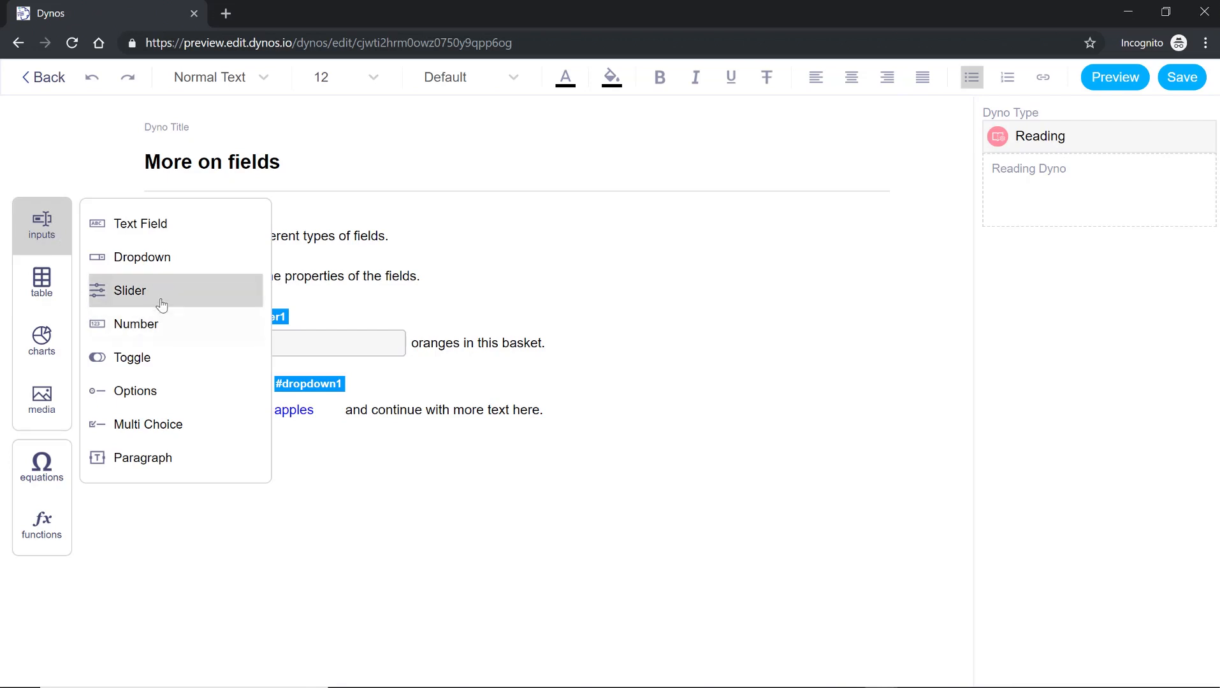
pyautogui.click(332, 452)
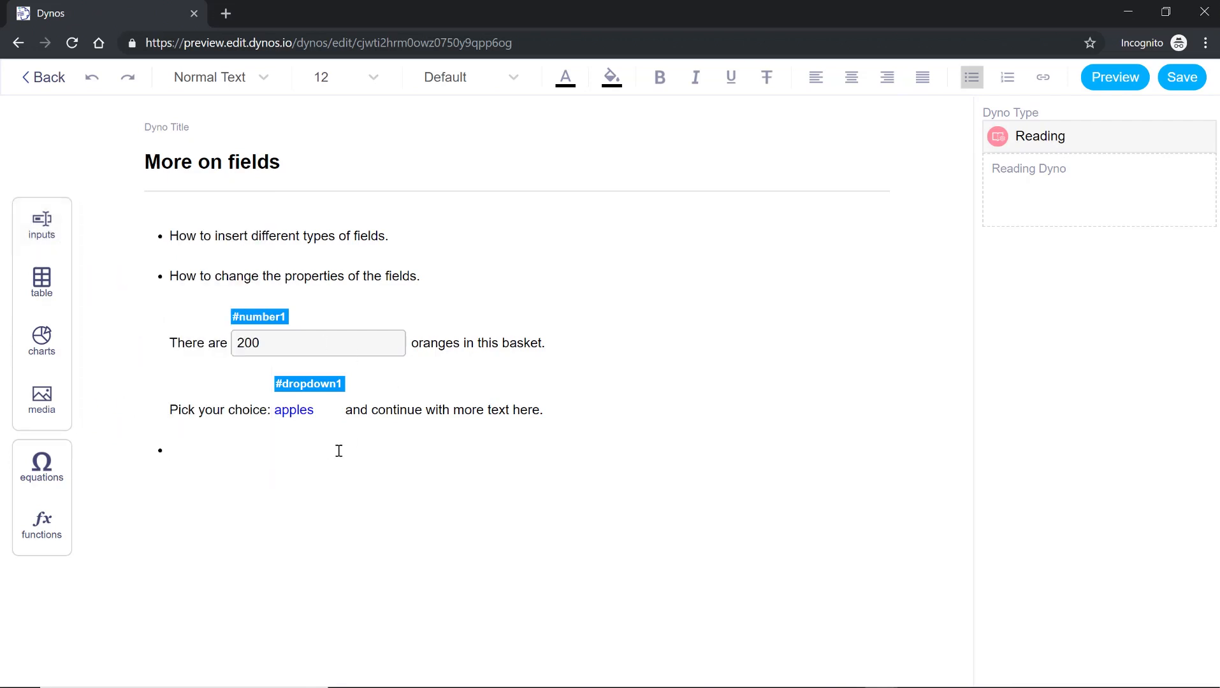
pyautogui.write('Select the number of #')
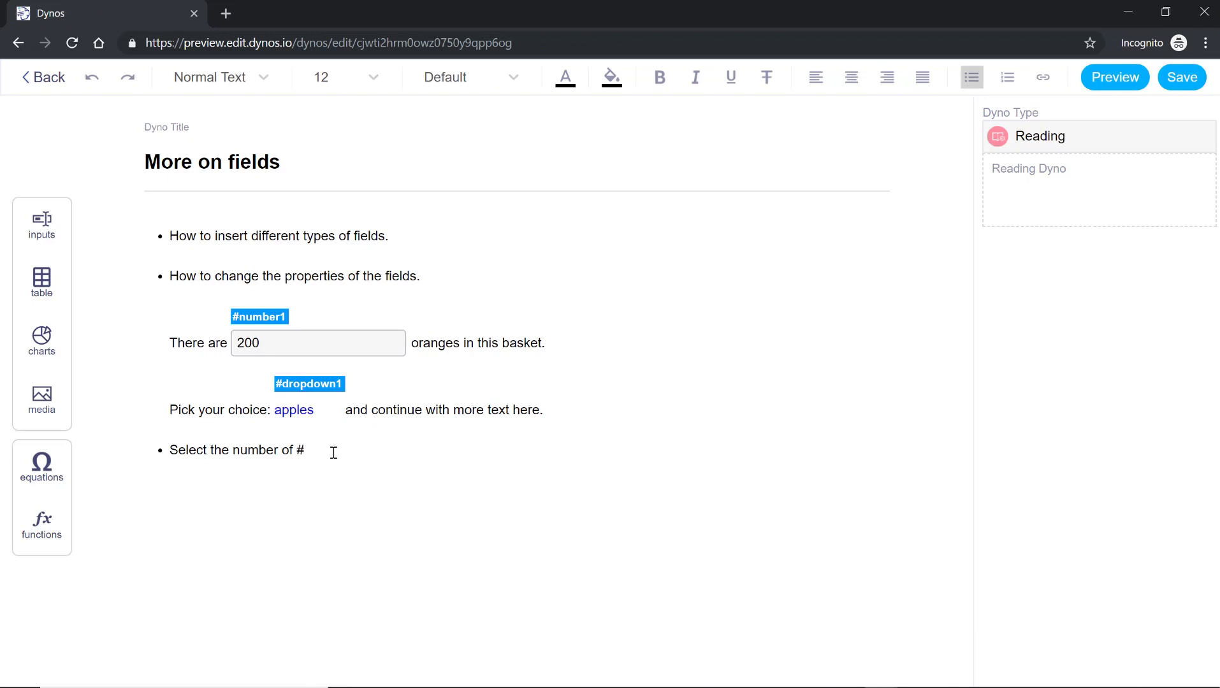
pyautogui.write('dro')
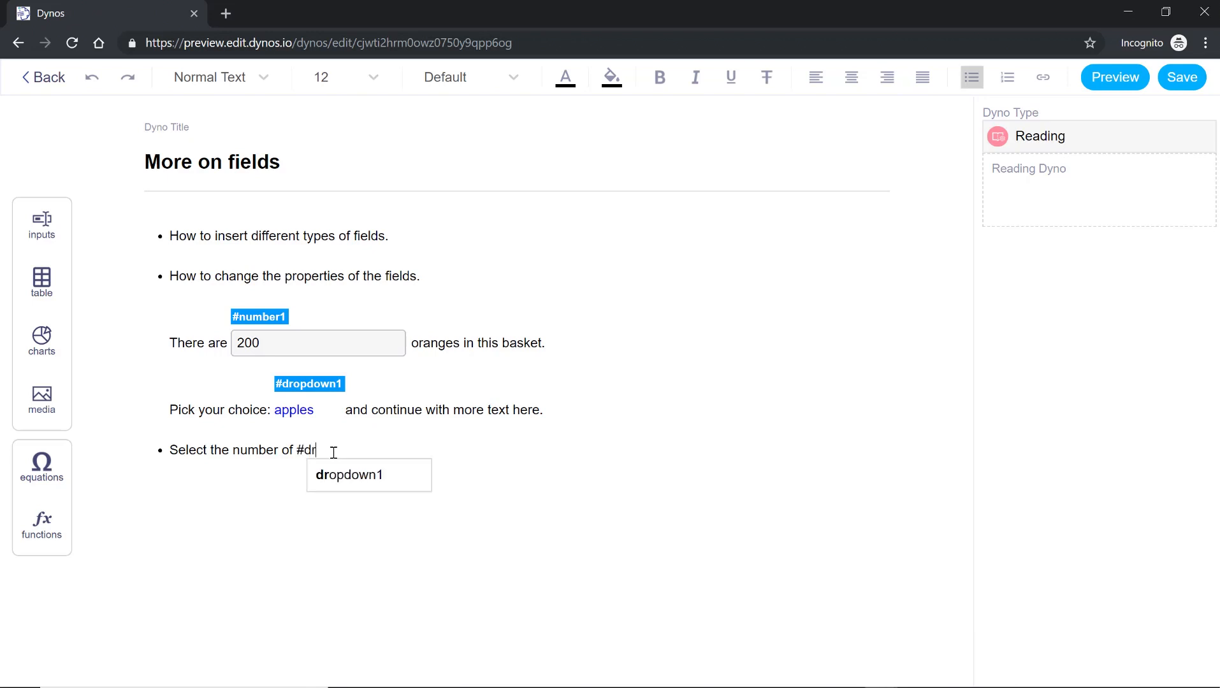
pyautogui.click(357, 479)
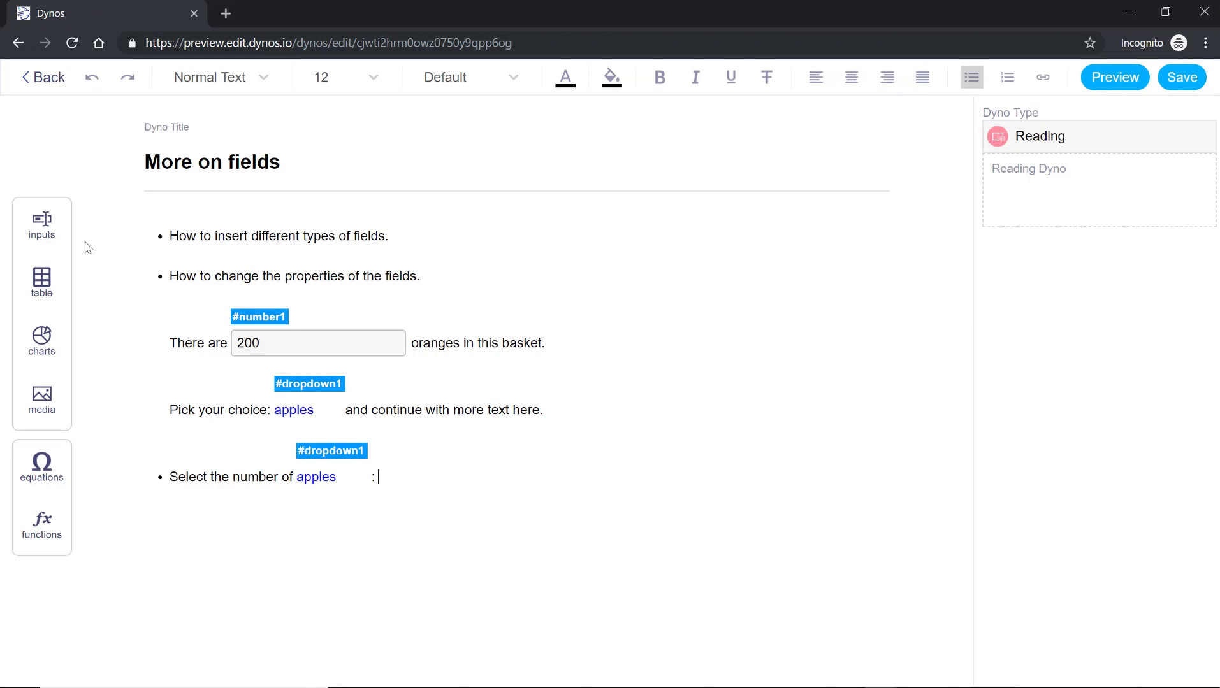
# Step: Insert a Slider field after the colon and examine its default, minimum, maximum, step and Inline Edit properties
pyautogui.click(56, 236)
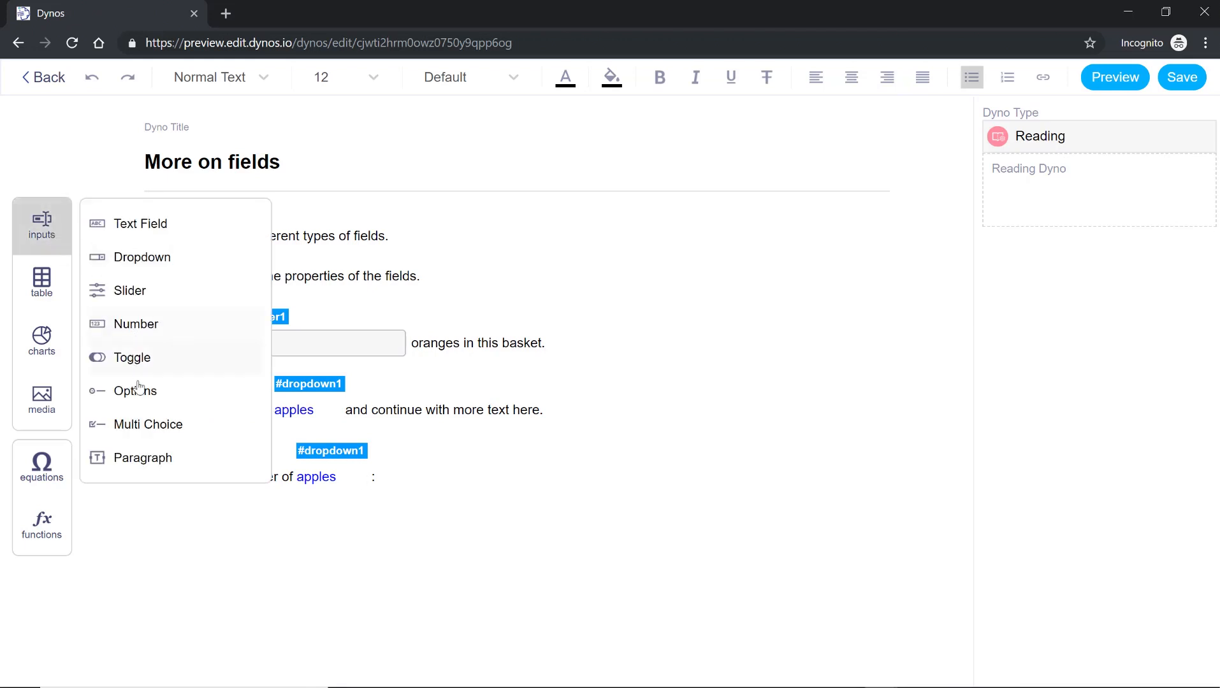
pyautogui.click(138, 299)
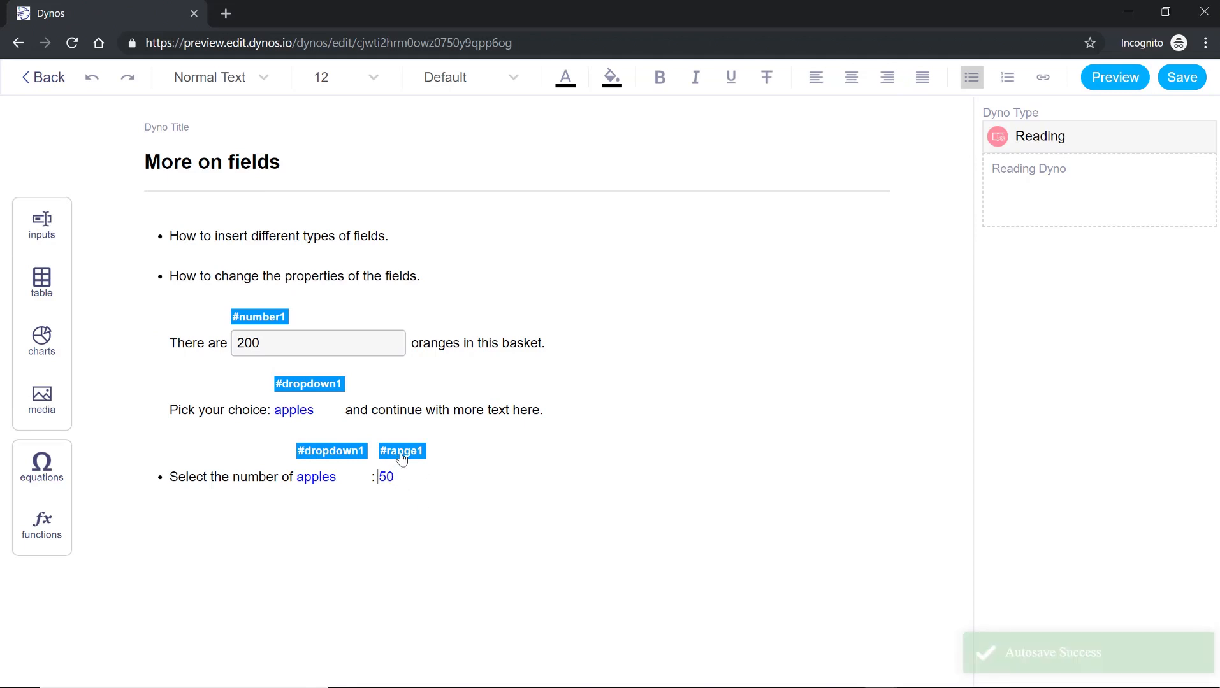
pyautogui.click(401, 453)
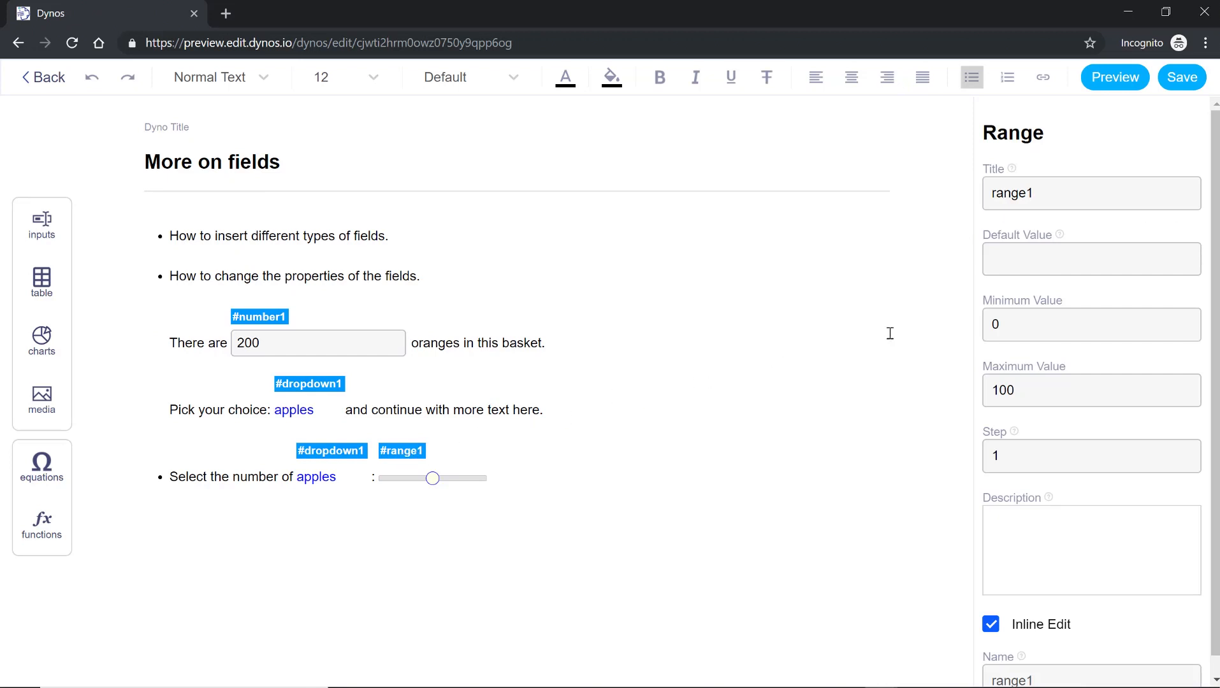
pyautogui.click(1032, 324)
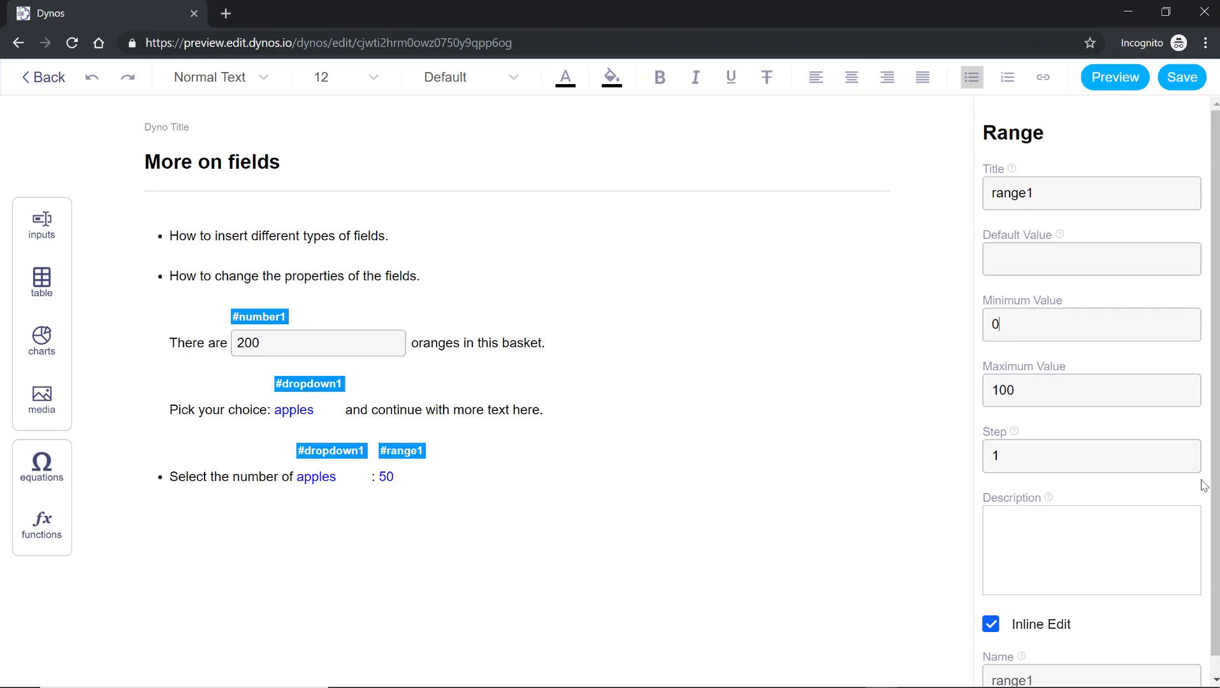
pyautogui.scroll(-1, 1215, 561)
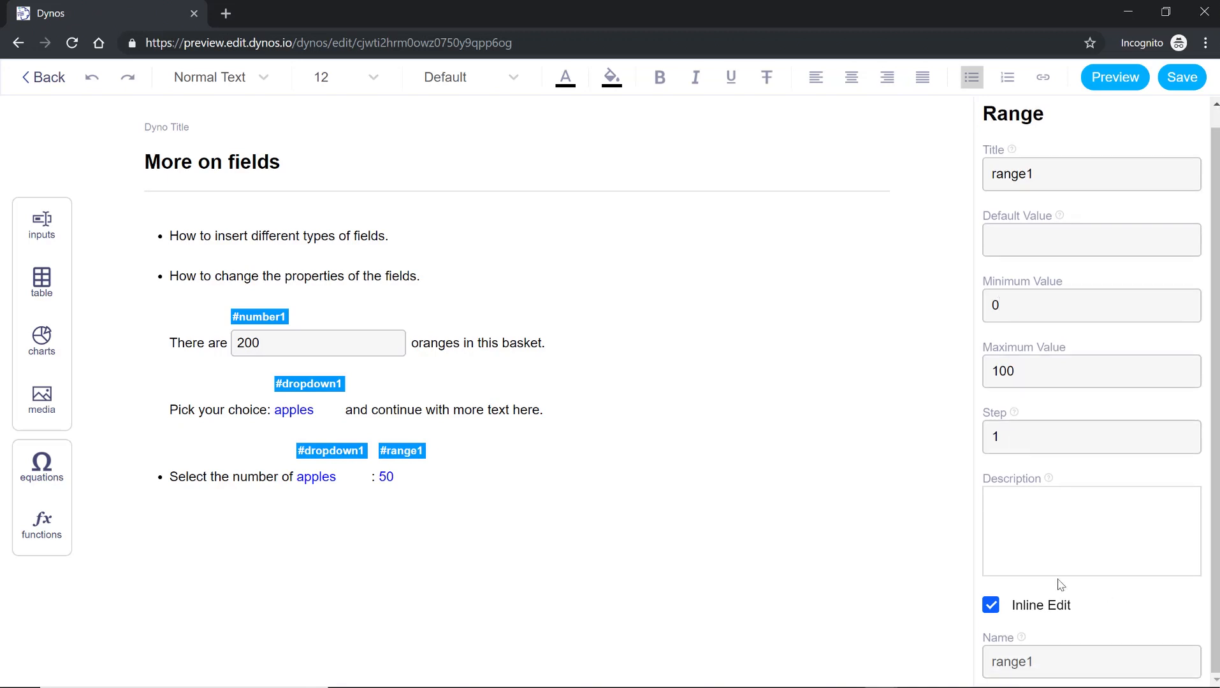
# Step: Preview the page and switch the dropdown choice to oranges, and finally to bananas, to test the linked reference
pyautogui.click(1103, 79)
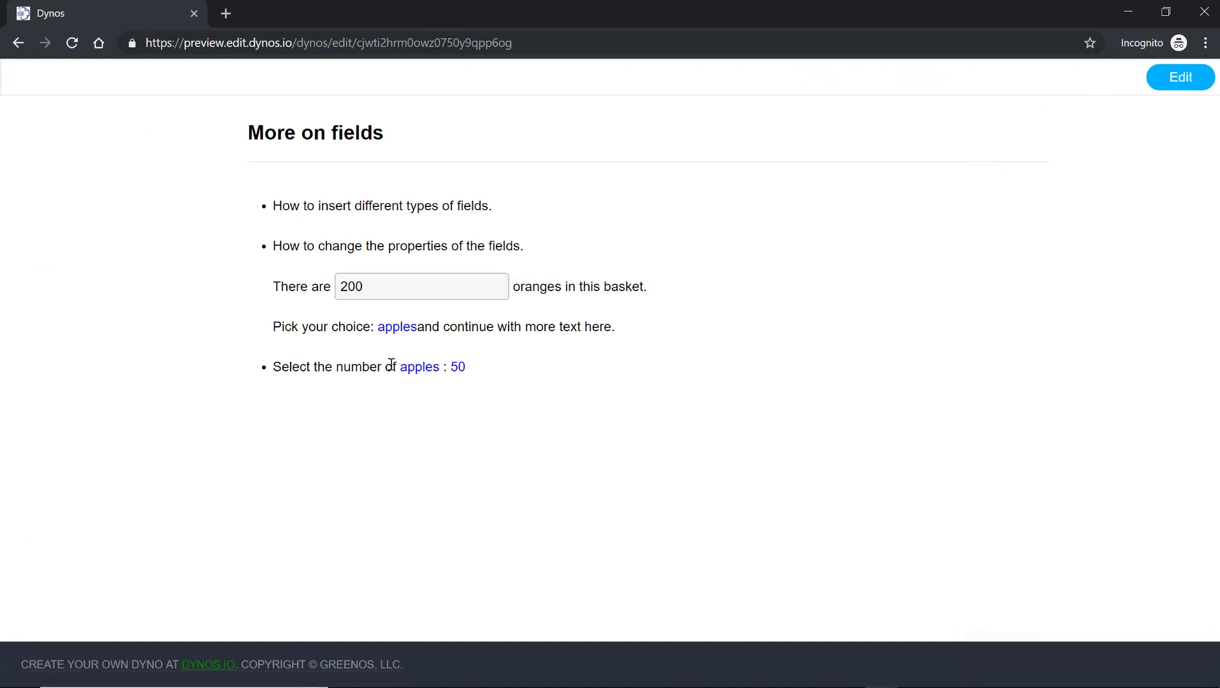
pyautogui.click(403, 328)
pyautogui.click(423, 330)
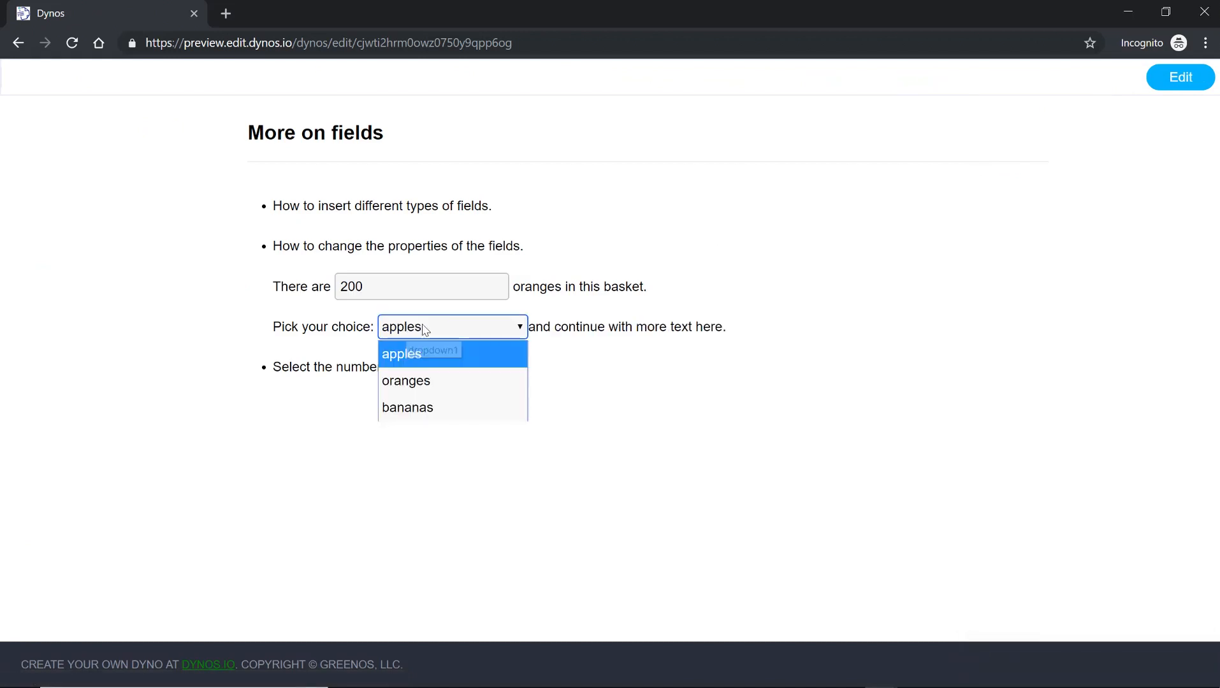
pyautogui.click(422, 383)
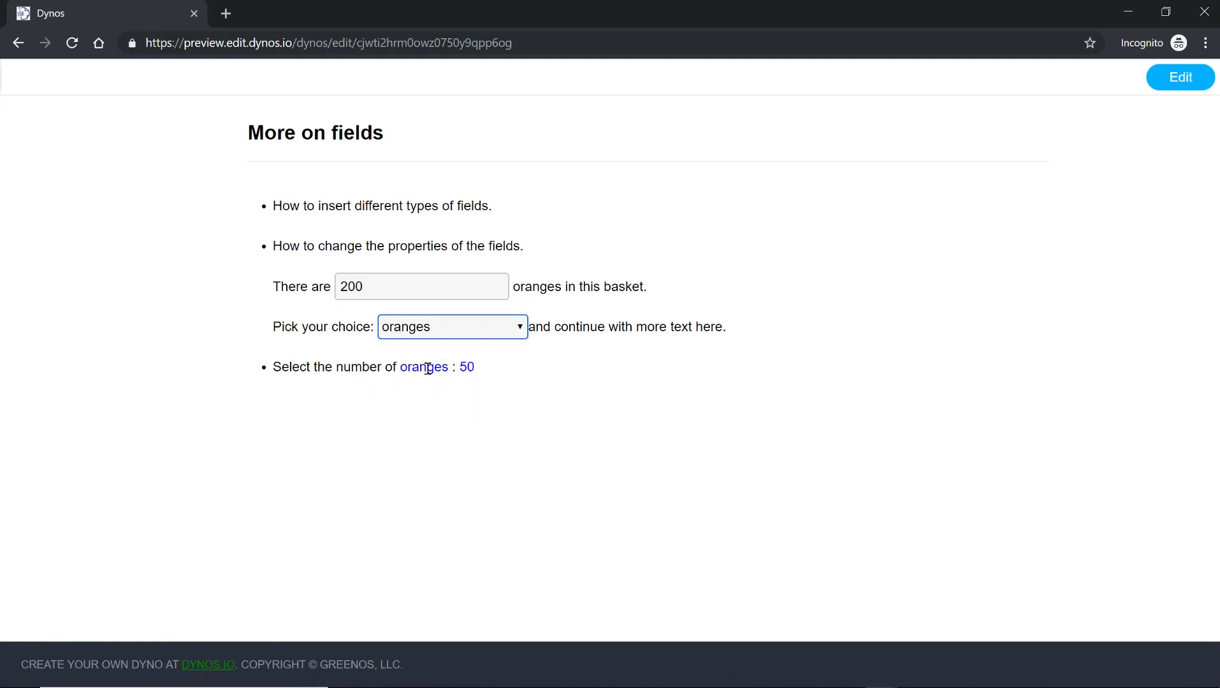
pyautogui.click(454, 334)
pyautogui.click(443, 410)
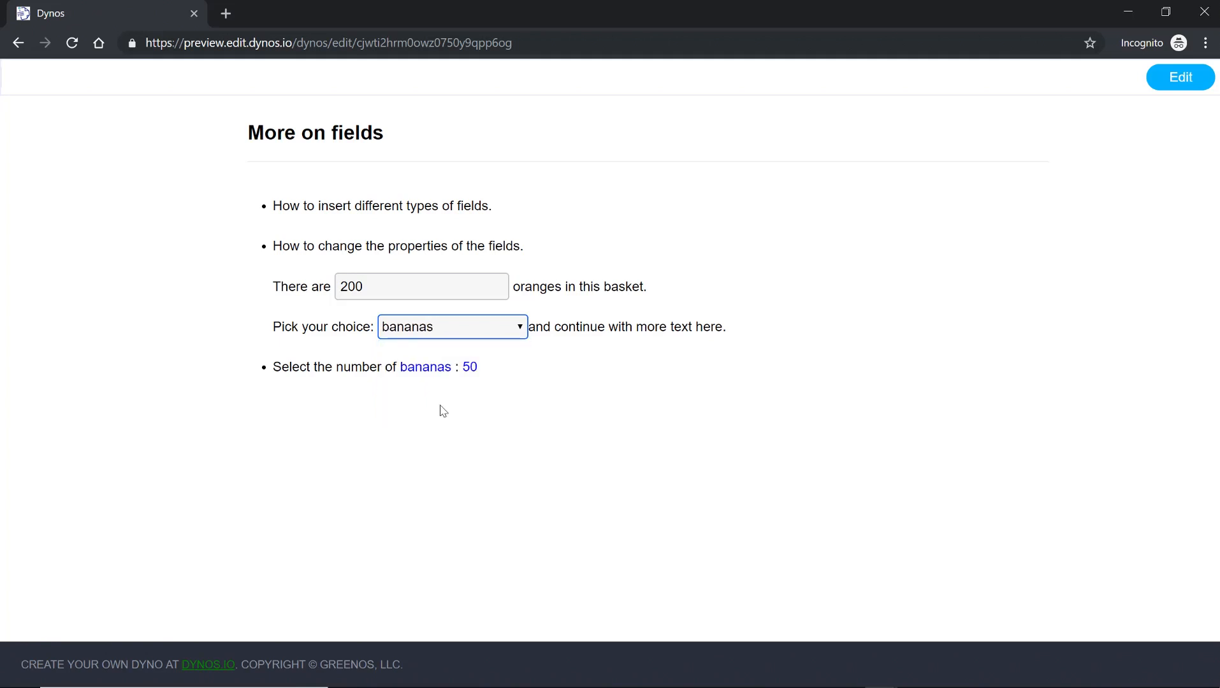
# Step: Set the slider after the bananas reference to 36 in the preview
pyautogui.click(468, 368)
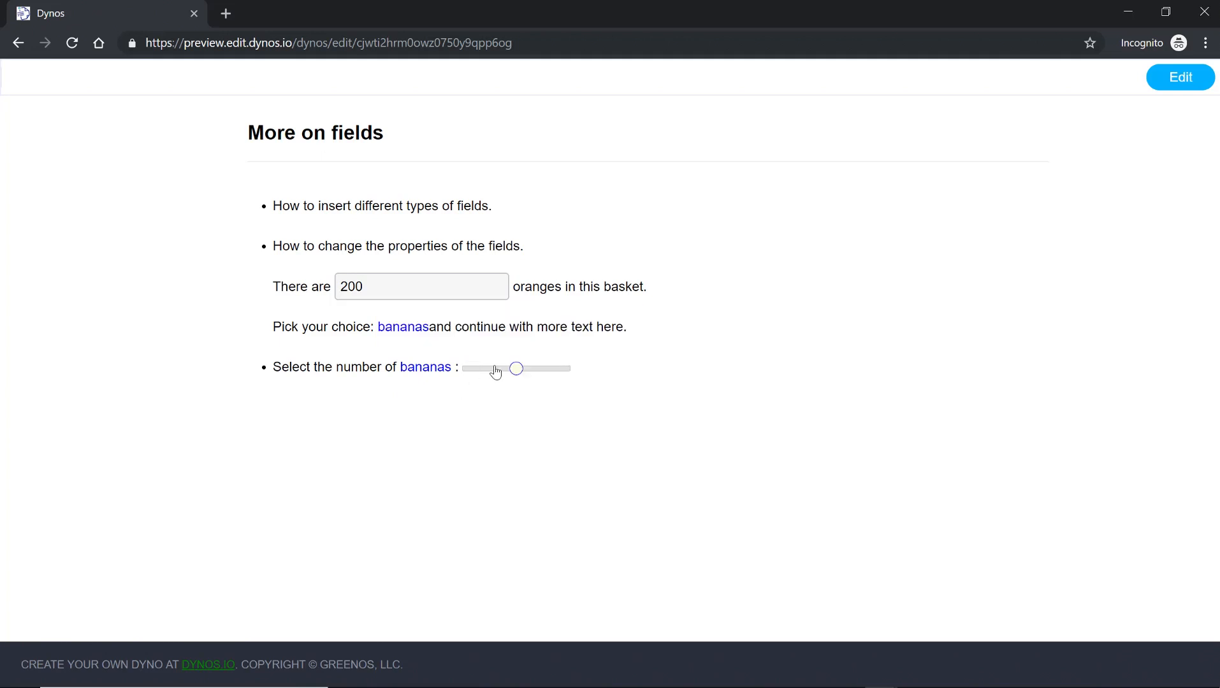
pyautogui.click(500, 373)
pyautogui.moveTo(500, 371)
pyautogui.mouseDown()
pyautogui.moveTo(519, 372)
pyautogui.moveTo(503, 374)
pyautogui.mouseUp()
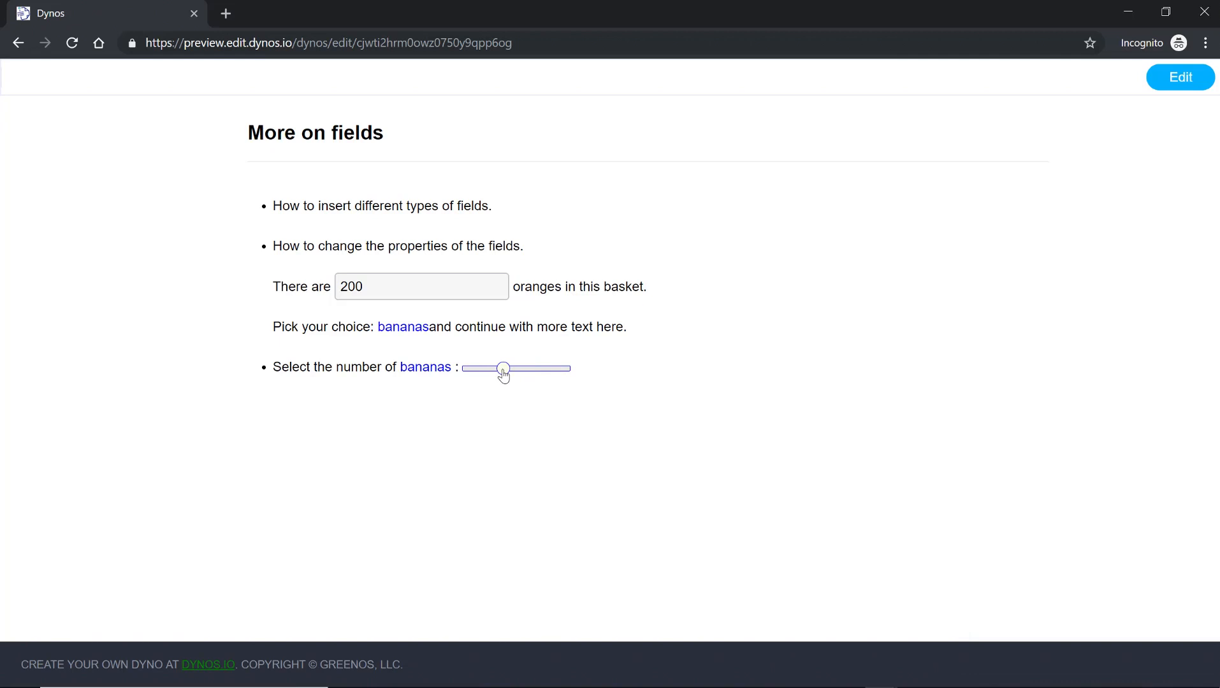
pyautogui.click(579, 373)
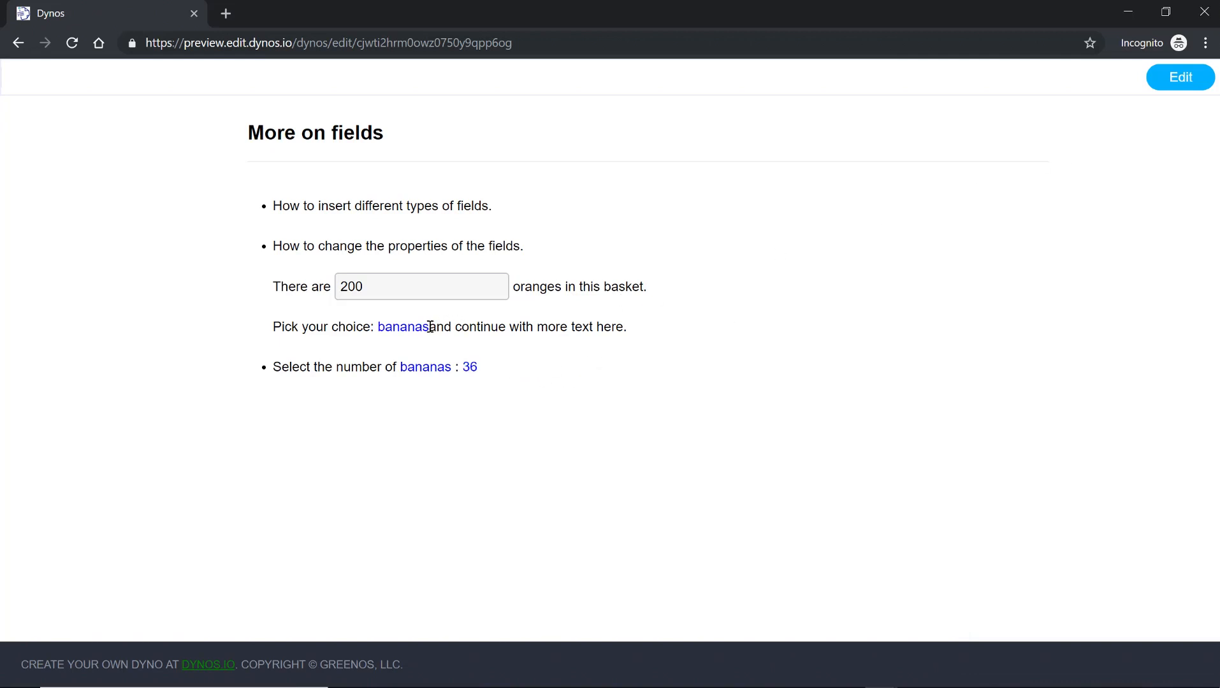
# Step: Return to editing, add a space before "and continue with more text here.", and check the spacing in the preview
pyautogui.click(1179, 77)
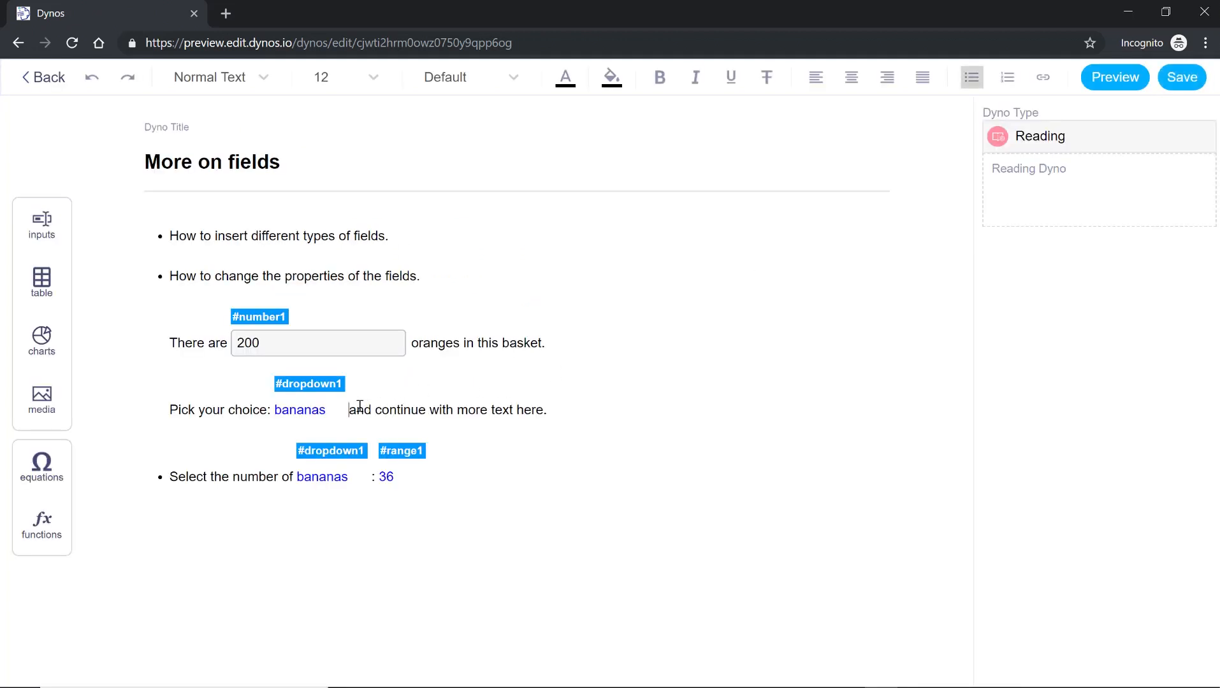
pyautogui.click(1120, 88)
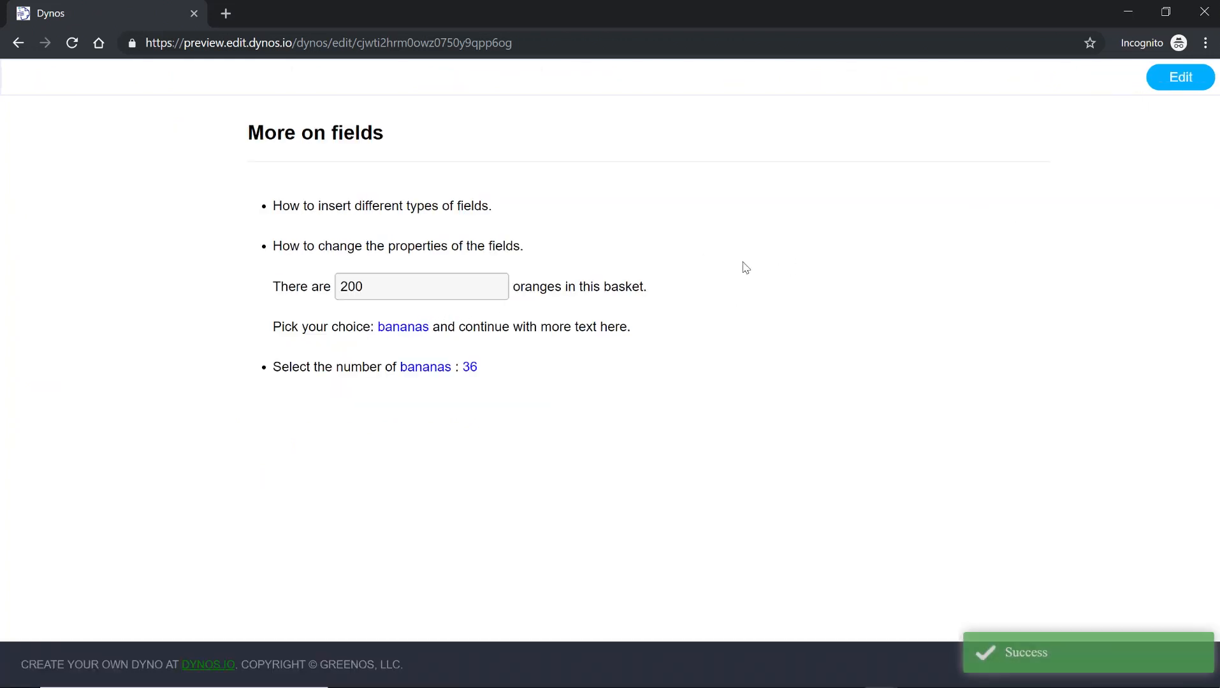
pyautogui.click(1194, 81)
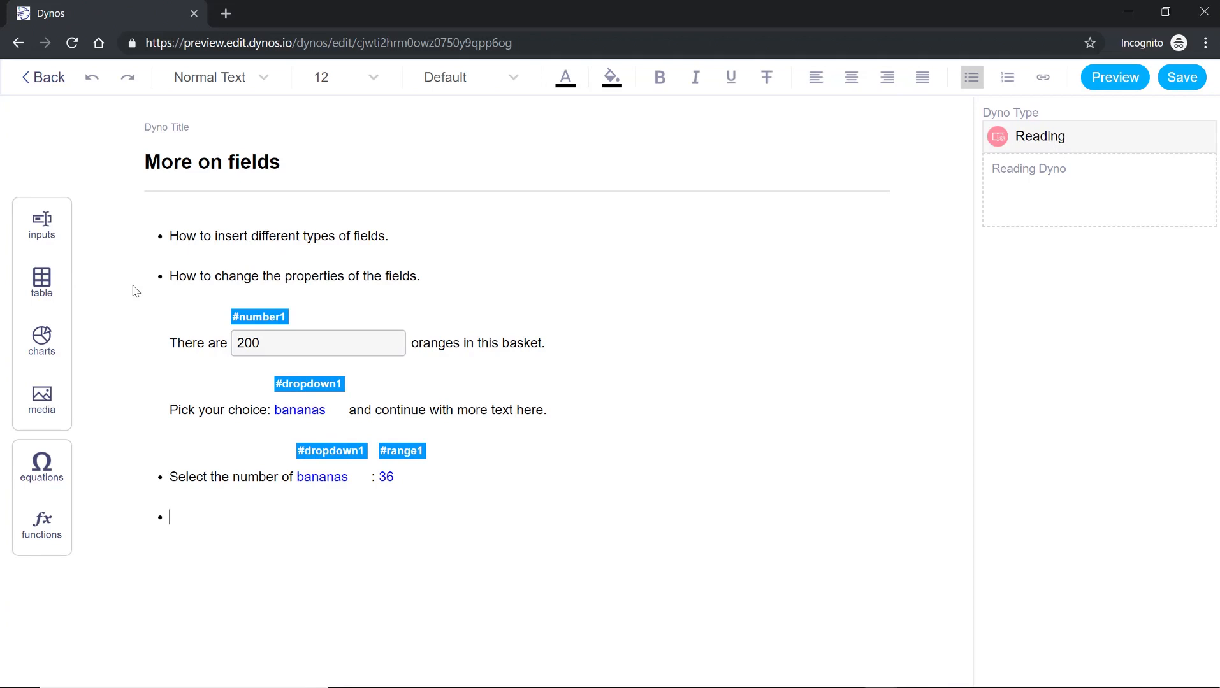
# Step: Add a bullet reading "Add a paragraph here:" and insert a Paragraph field in the bullet below it
pyautogui.write('Add a parag')
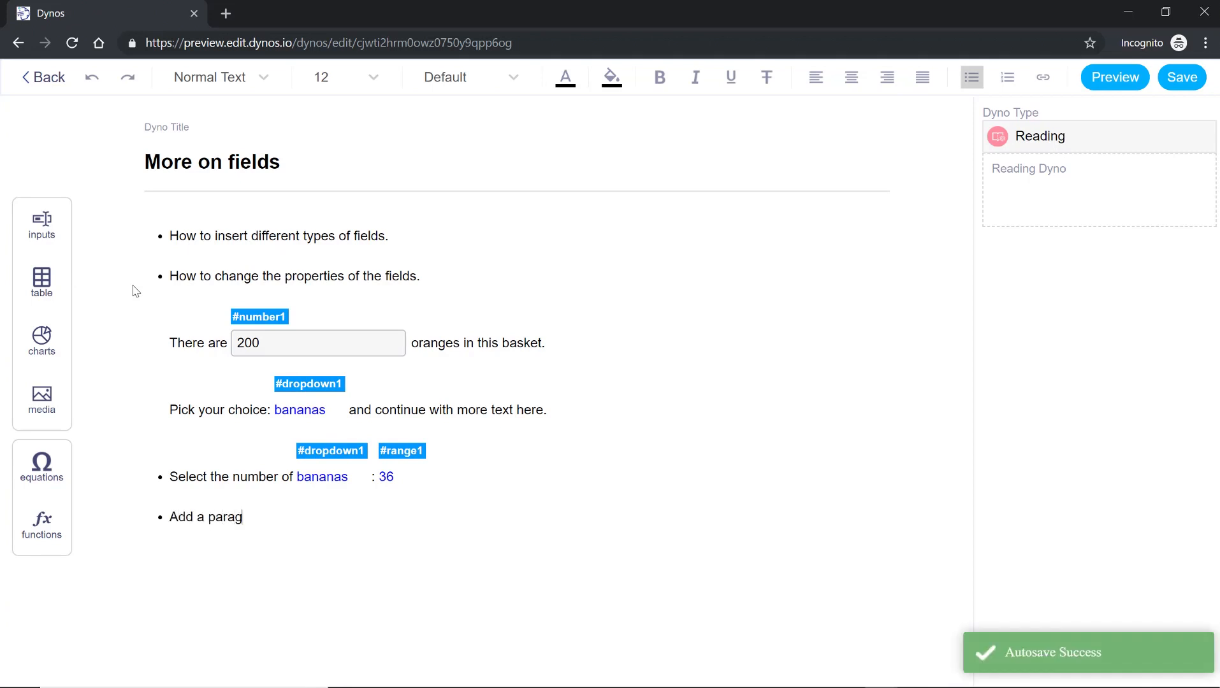
pyautogui.write('raph here:')
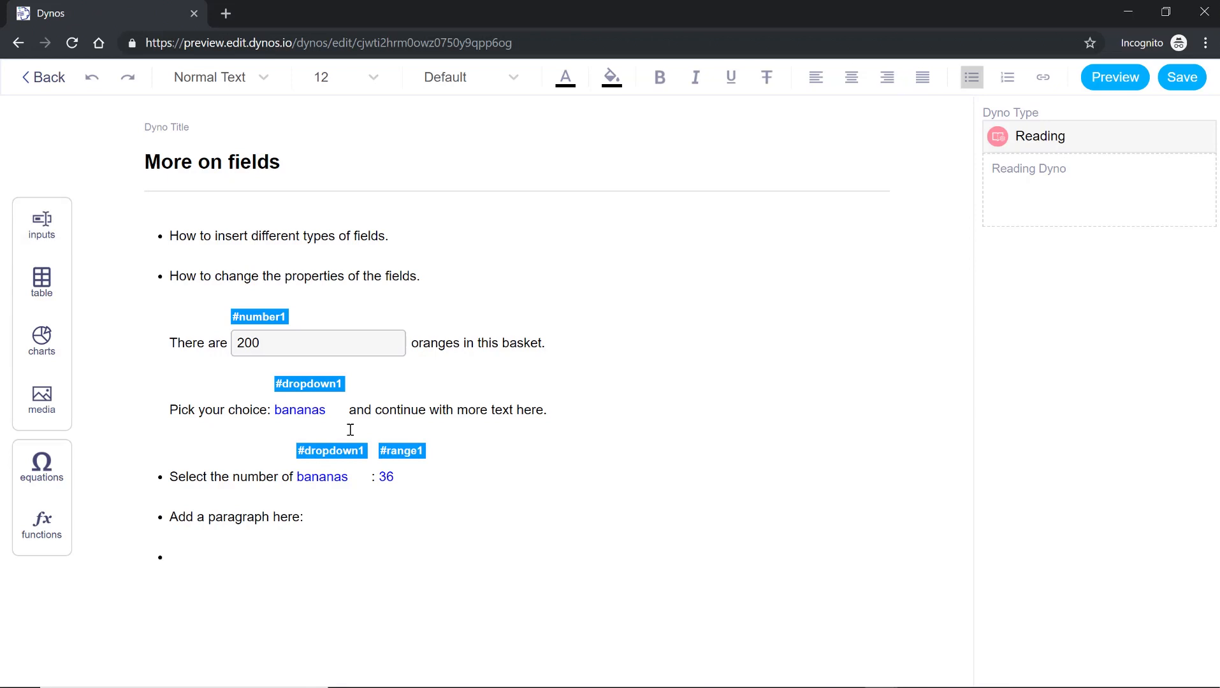
pyautogui.click(57, 236)
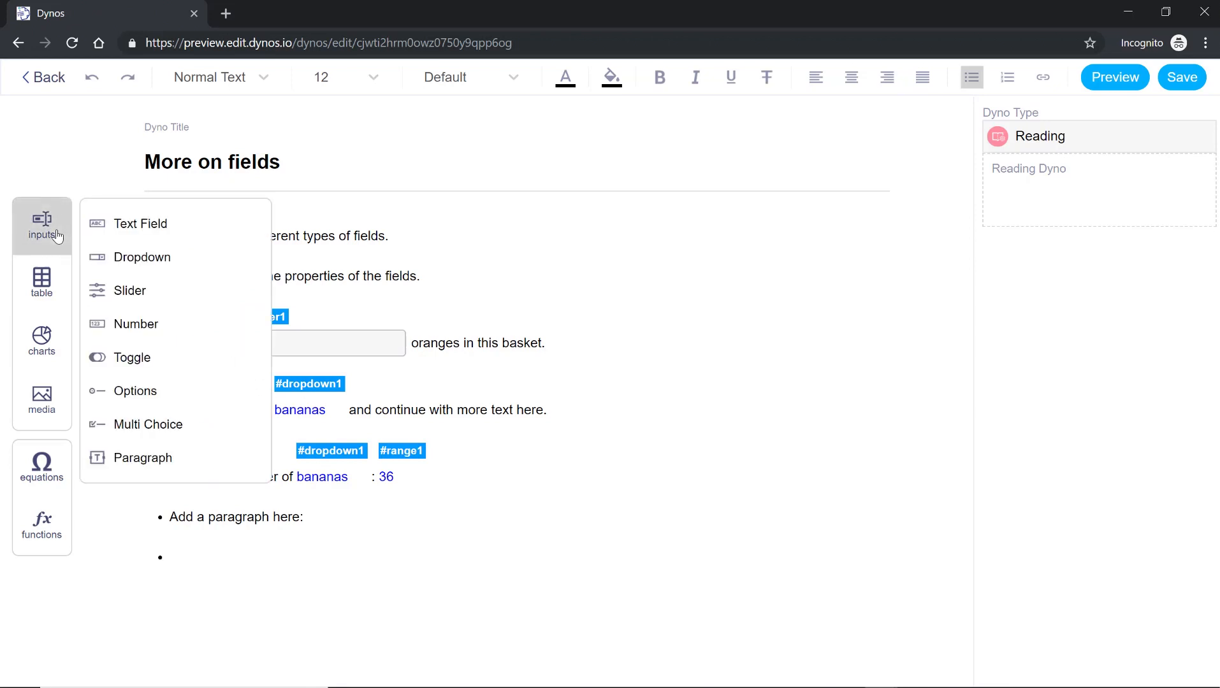
pyautogui.click(139, 458)
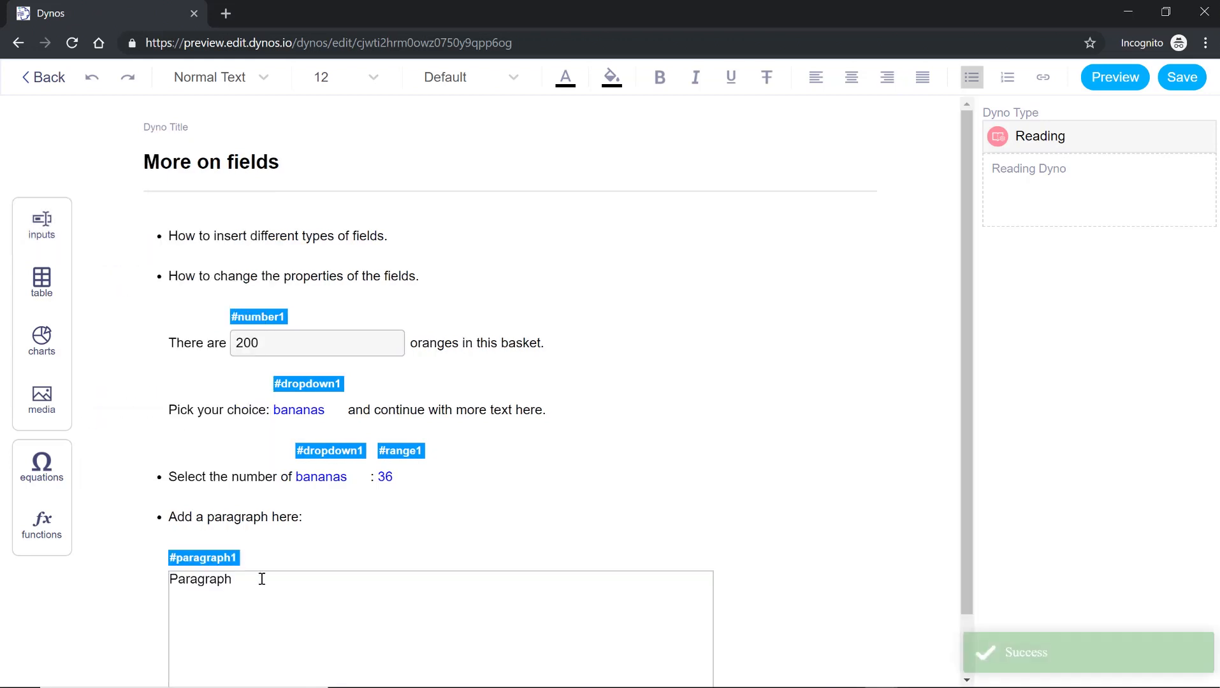
# Step: Replace the paragraph field's placeholder text with the numbers 1 to 8, one per line, and select the lines to check its row capacity
pyautogui.moveTo(967, 555); pyautogui.dragTo(963, 622)
pyautogui.click(636, 575)
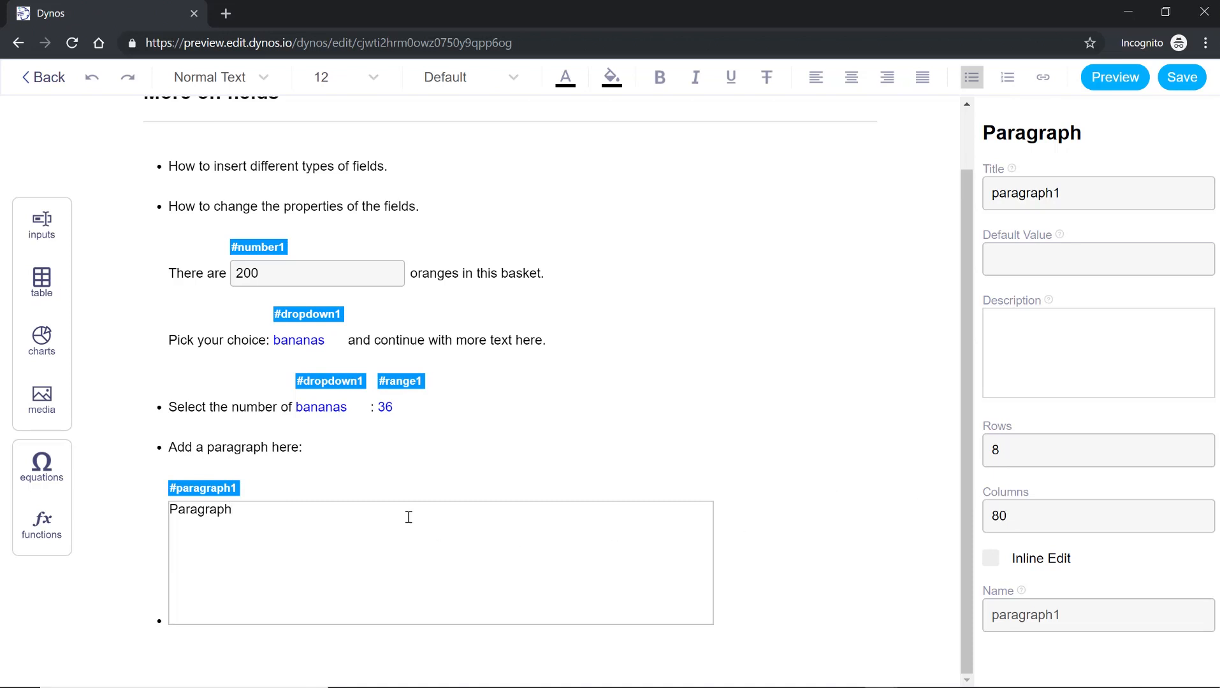
pyautogui.hotkey('ctrl', 'a')
pyautogui.write('1 2')
pyautogui.press('Return')
pyautogui.write('3 4 ')
pyautogui.write('5')
pyautogui.press('Return')
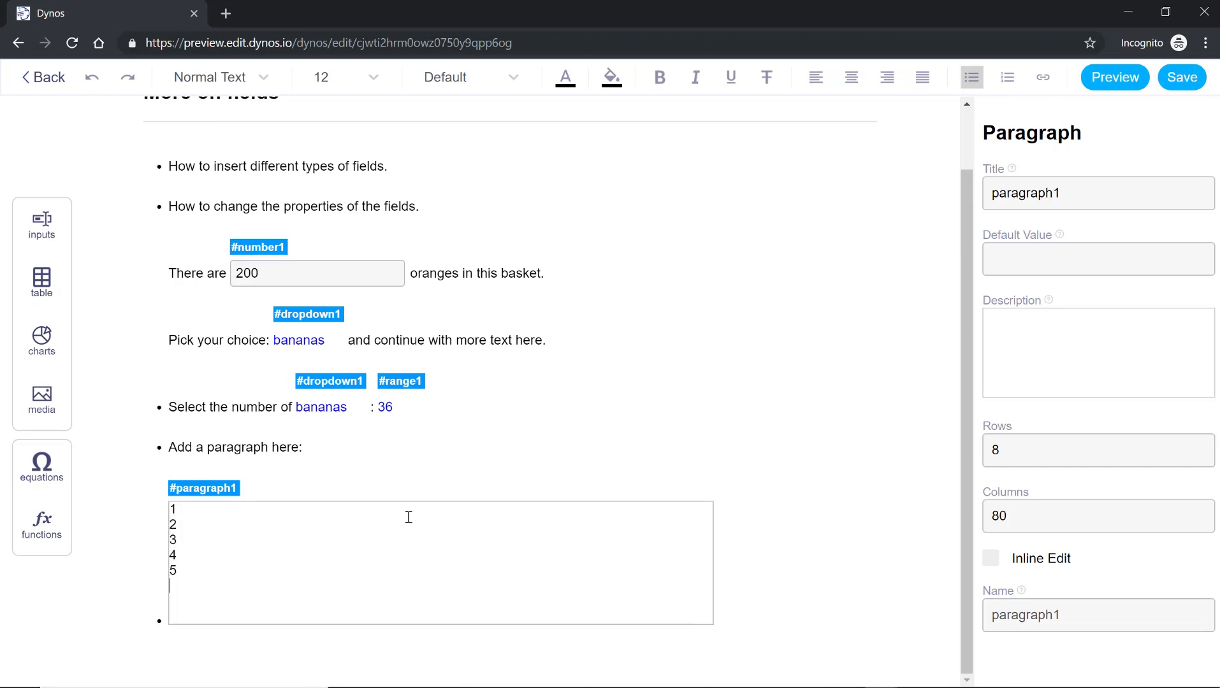
pyautogui.write('6')
pyautogui.press('Return')
pyautogui.write('7')
pyautogui.press('Return')
pyautogui.write('8')
pyautogui.hotkey('shift', 'Up')
pyautogui.hotkey('shift', 'Up')
pyautogui.hotkey('shift', 'Up')
pyautogui.hotkey('shift', 'Up')
pyautogui.hotkey('shift', 'Up')
pyautogui.hotkey('shift', 'Up')
pyautogui.hotkey('shift', 'Up')
pyautogui.hotkey('shift', 'Up')
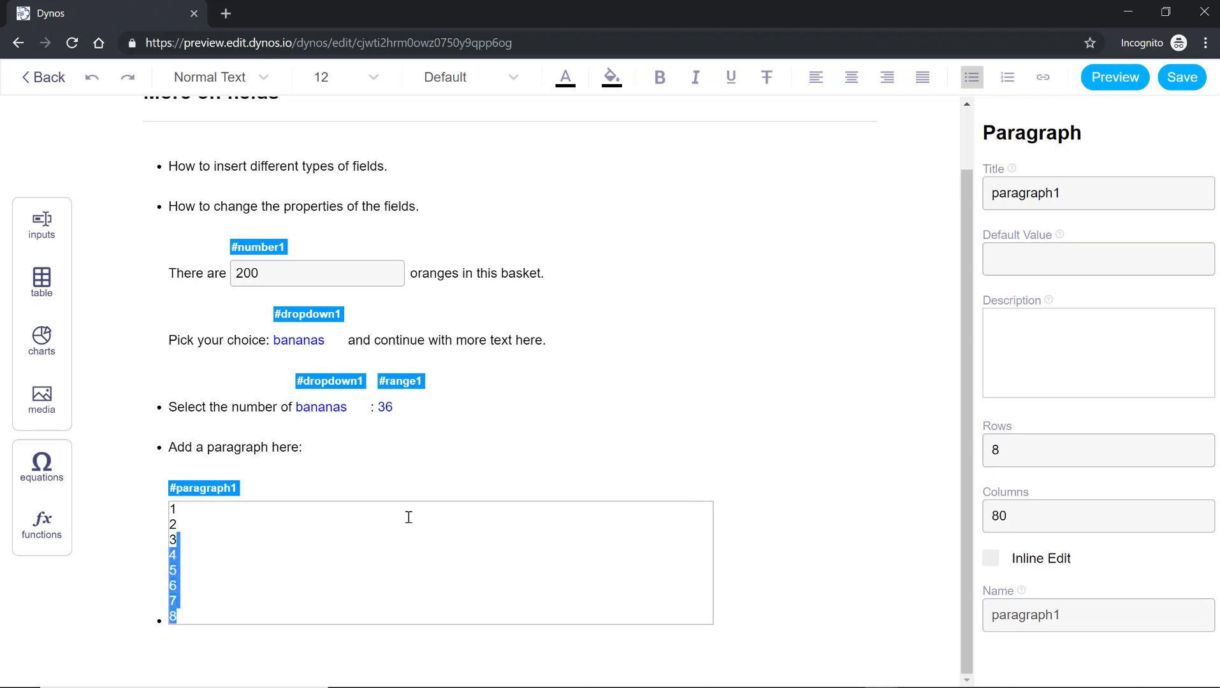
# Step: Set the paragraph field's Rows property to 4
pyautogui.click(1051, 457)
pyautogui.press('BackSpace')
pyautogui.write('4')
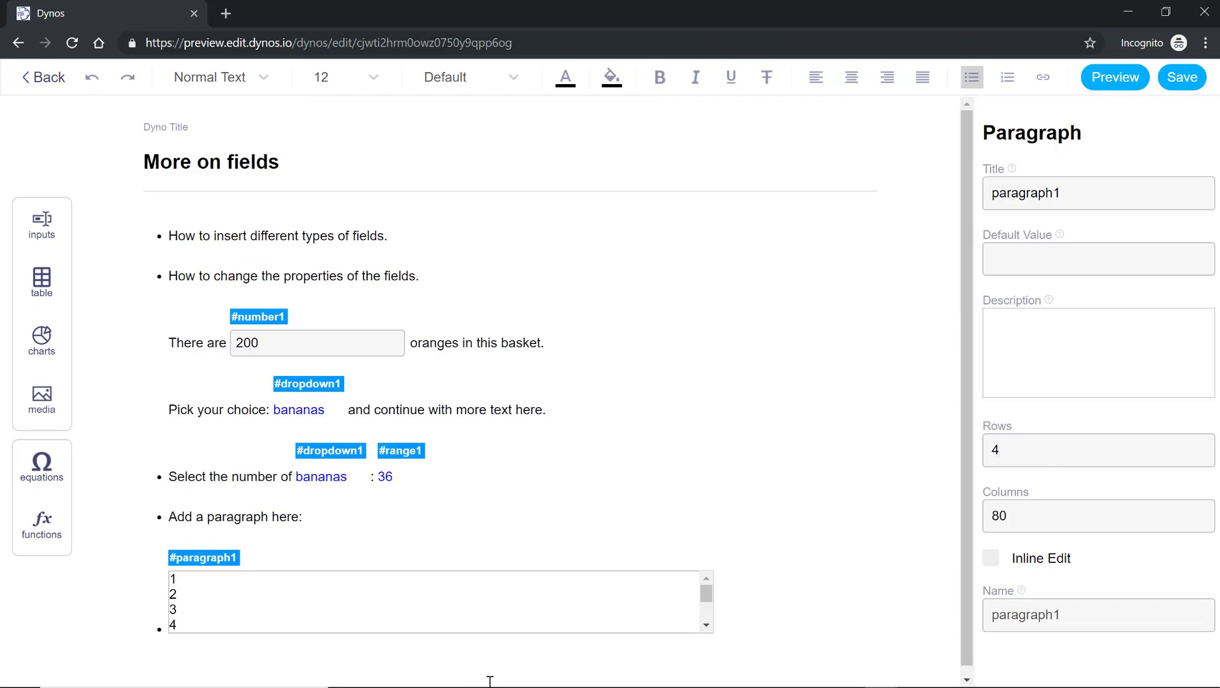
# Step: Trim the paragraph field's content to the three lines 1, 2 and 3
pyautogui.click(312, 606)
pyautogui.hotkey('ctrl', 'a')
pyautogui.press('BackSpace')
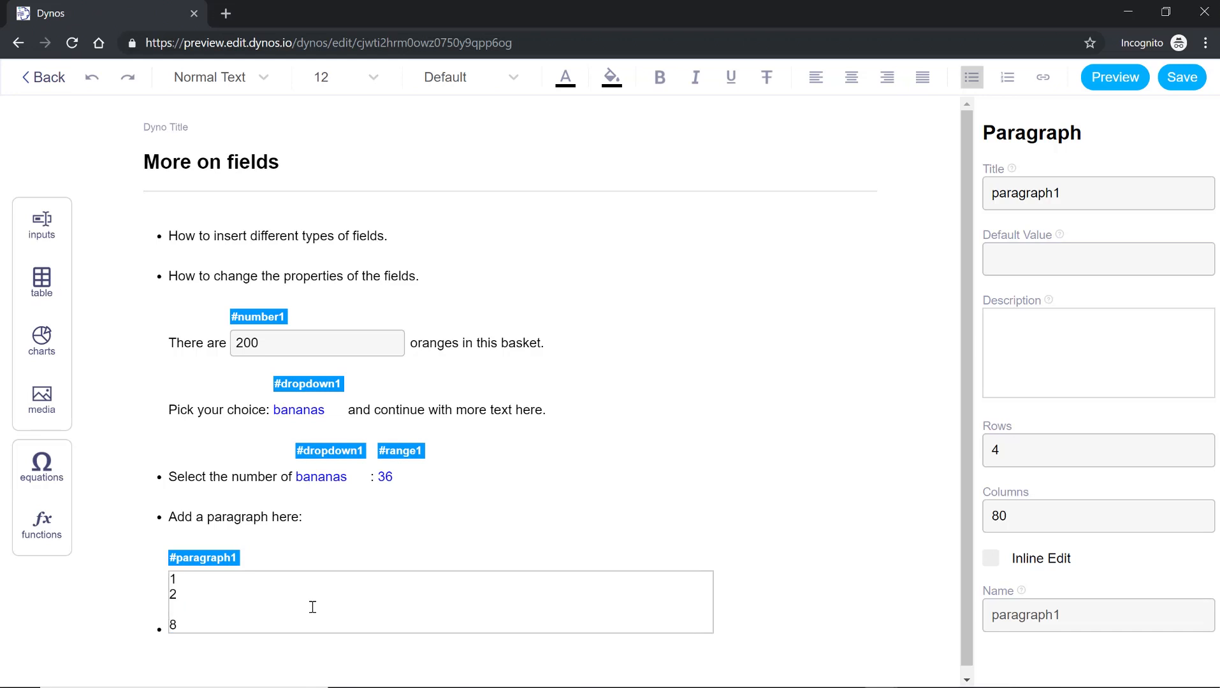
pyautogui.hotkey('shift', 'Down')
pyautogui.hotkey('shift', 'End')
pyautogui.press('BackSpace')
# Step: Try Inline Edit on the paragraph field by enabling it, opening the text for editing, and switching the option off again
pyautogui.click(991, 561)
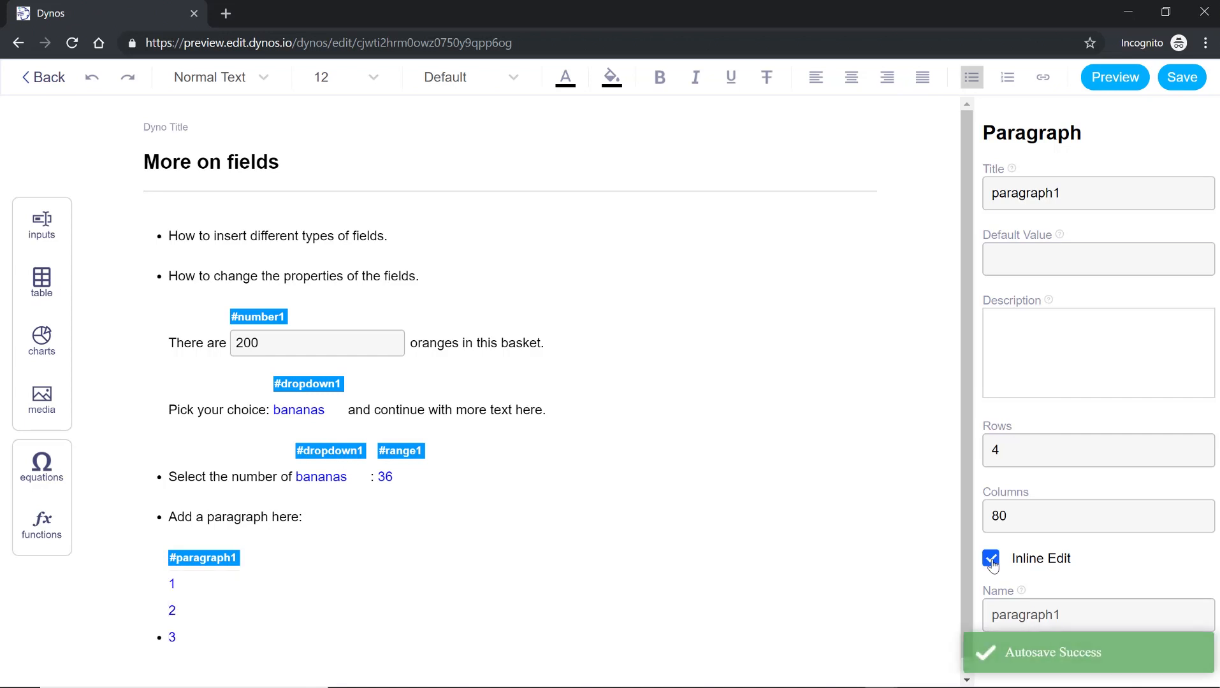
pyautogui.click(179, 596)
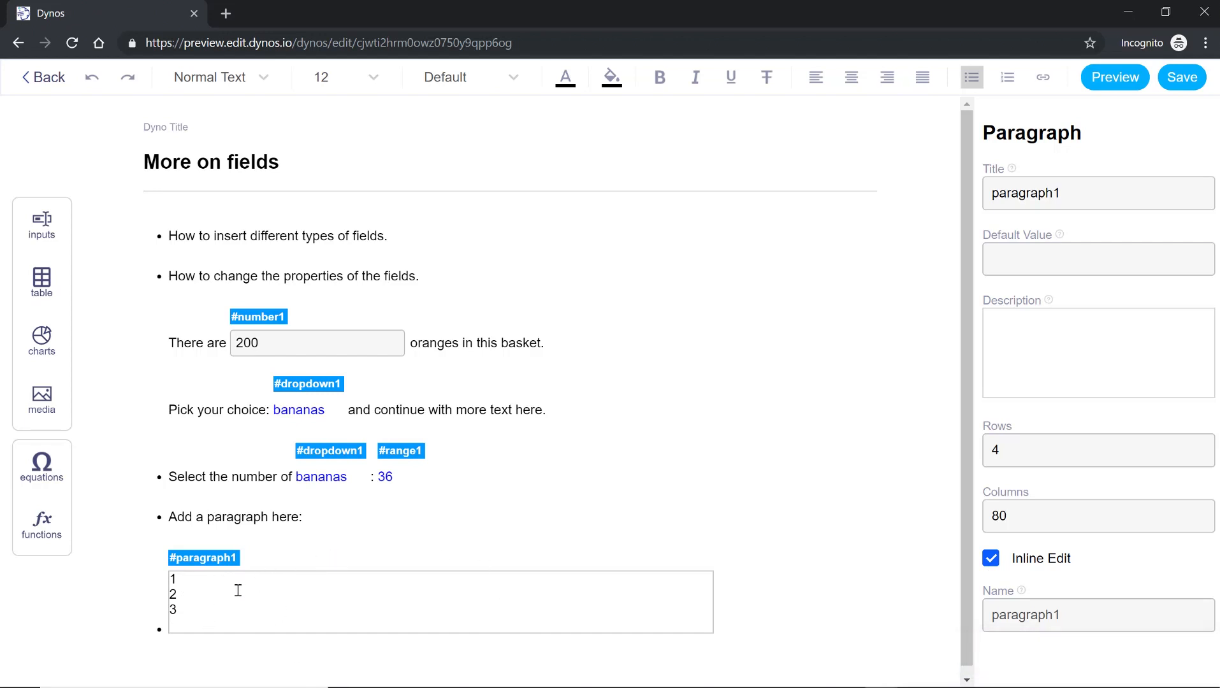
pyautogui.click(990, 561)
pyautogui.click(991, 566)
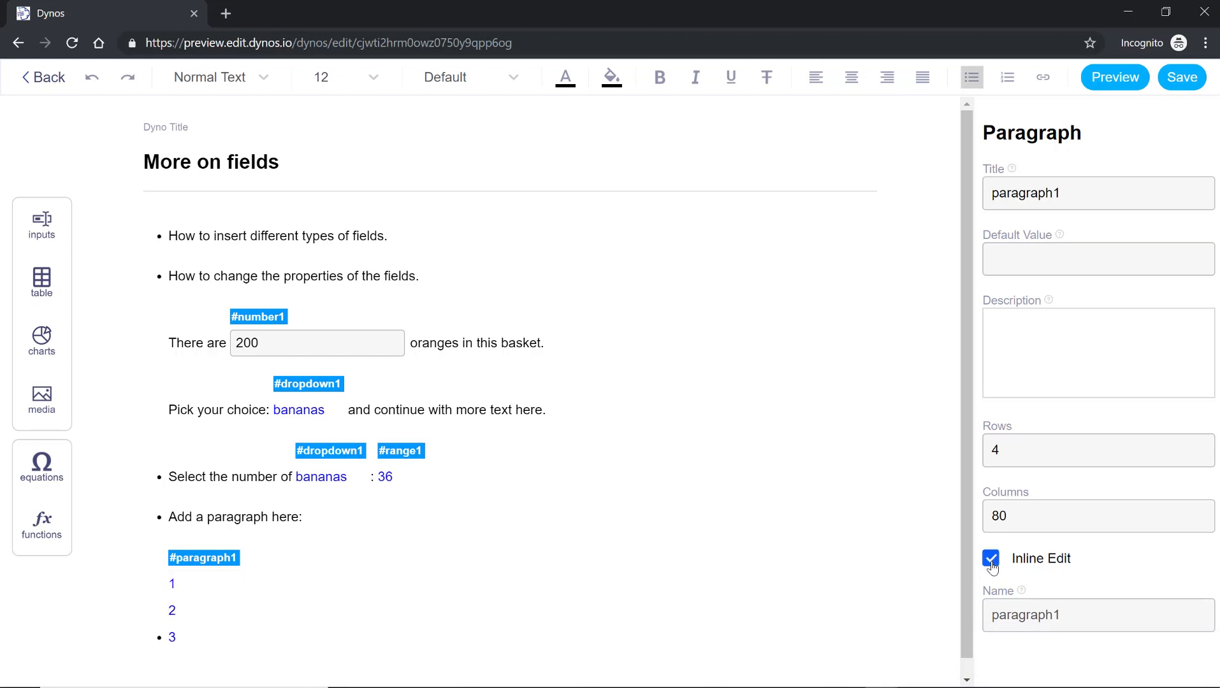
pyautogui.click(992, 560)
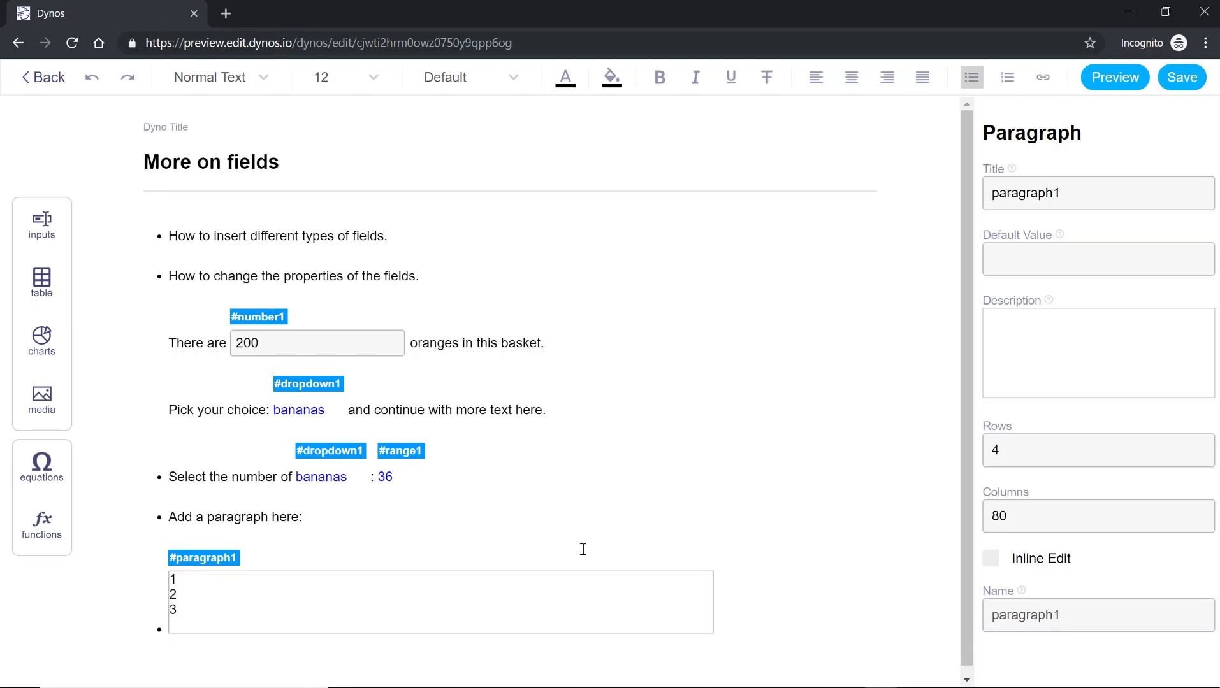
# Step: Add a line reading "Add more text" below the paragraph field, followed by a reference to paragraph1
pyautogui.click(401, 593)
pyautogui.click(433, 524)
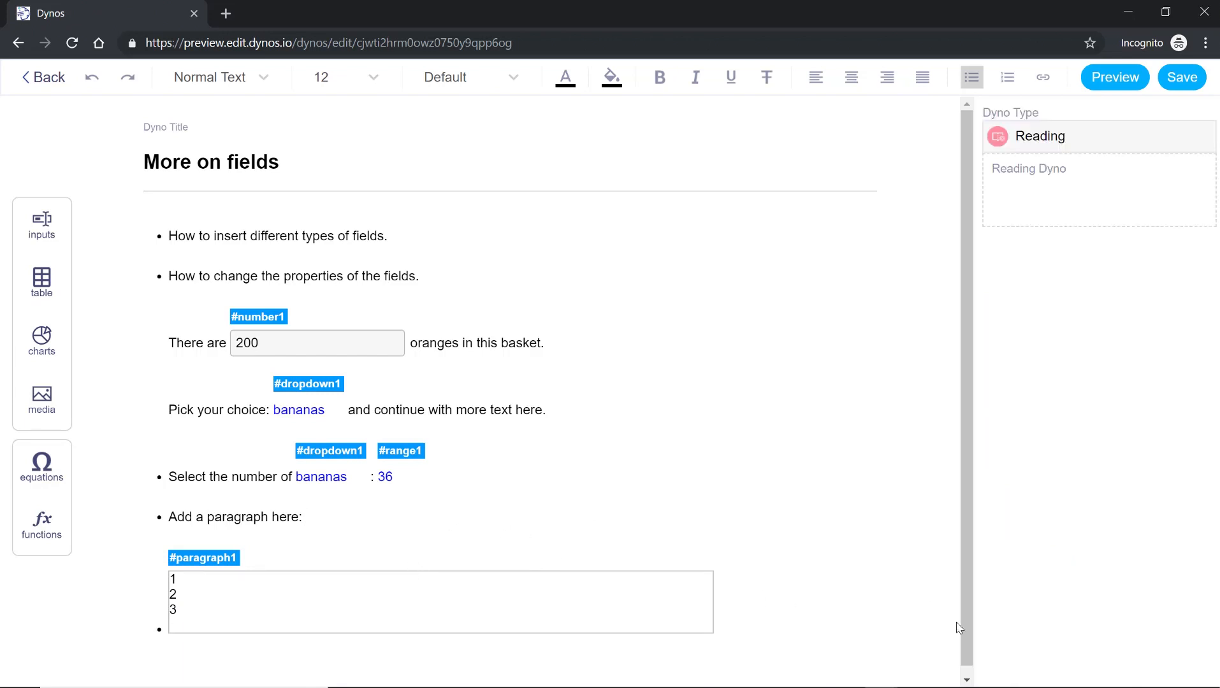
pyautogui.moveTo(965, 634); pyautogui.dragTo(965, 636)
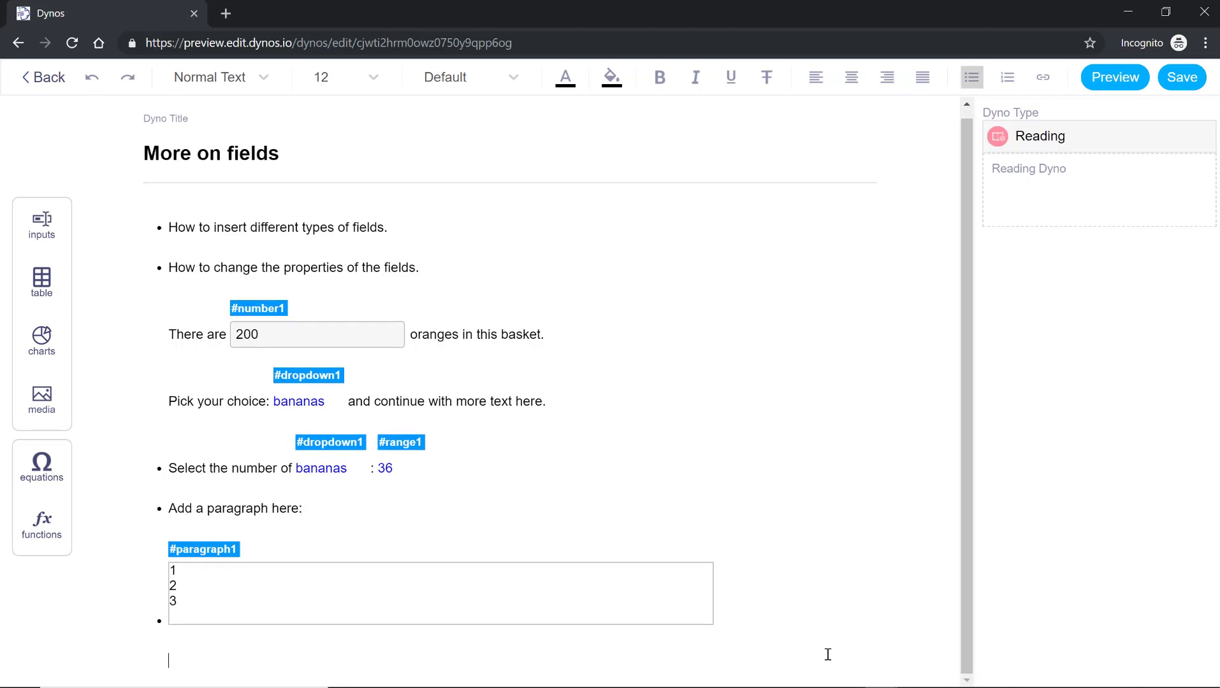
pyautogui.write('Add more text')
pyautogui.write('#pa')
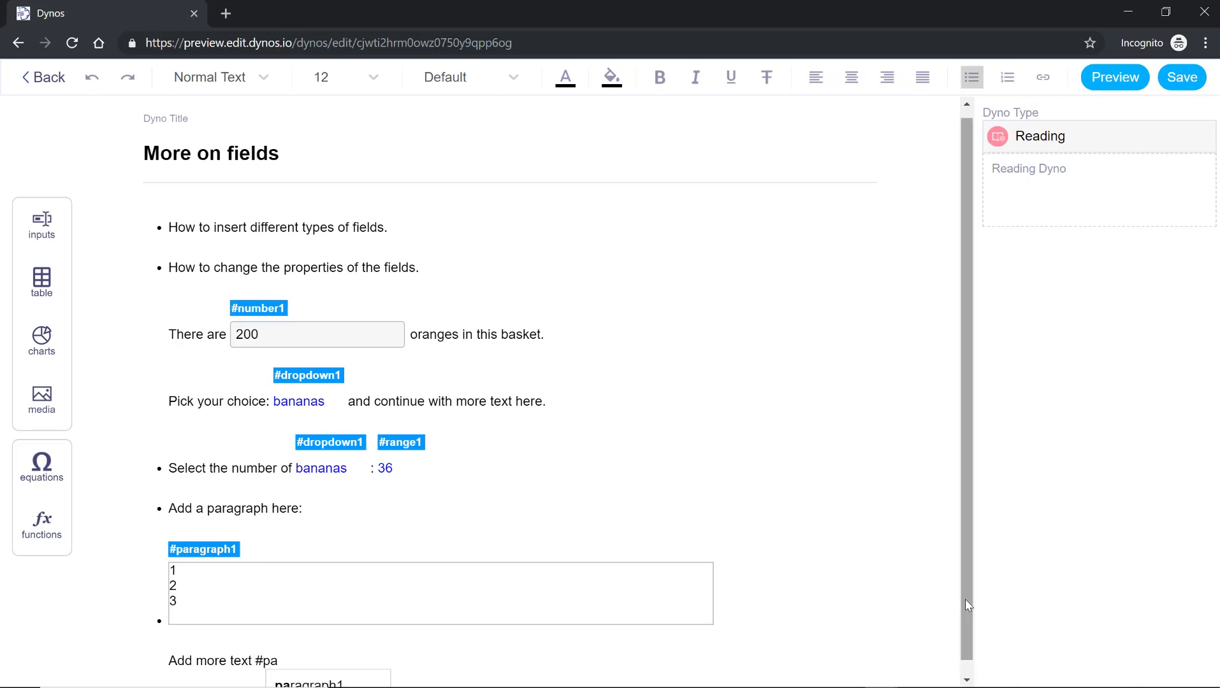
pyautogui.scroll(-1, 964, 600)
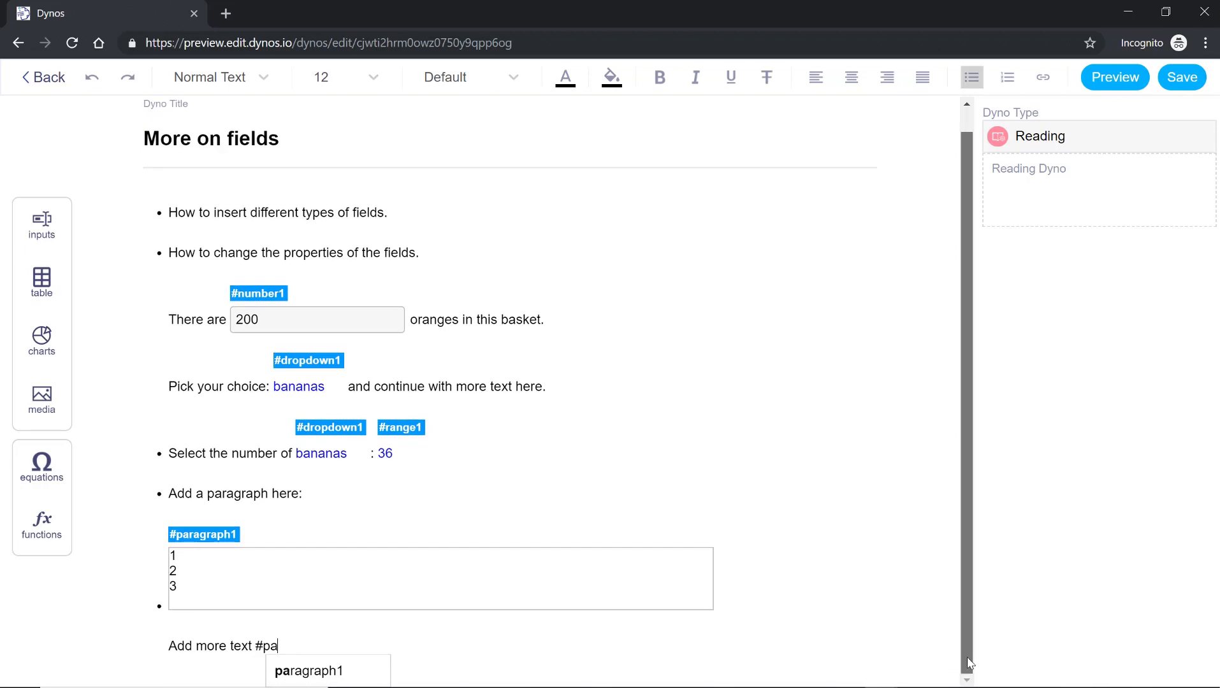
pyautogui.click(341, 675)
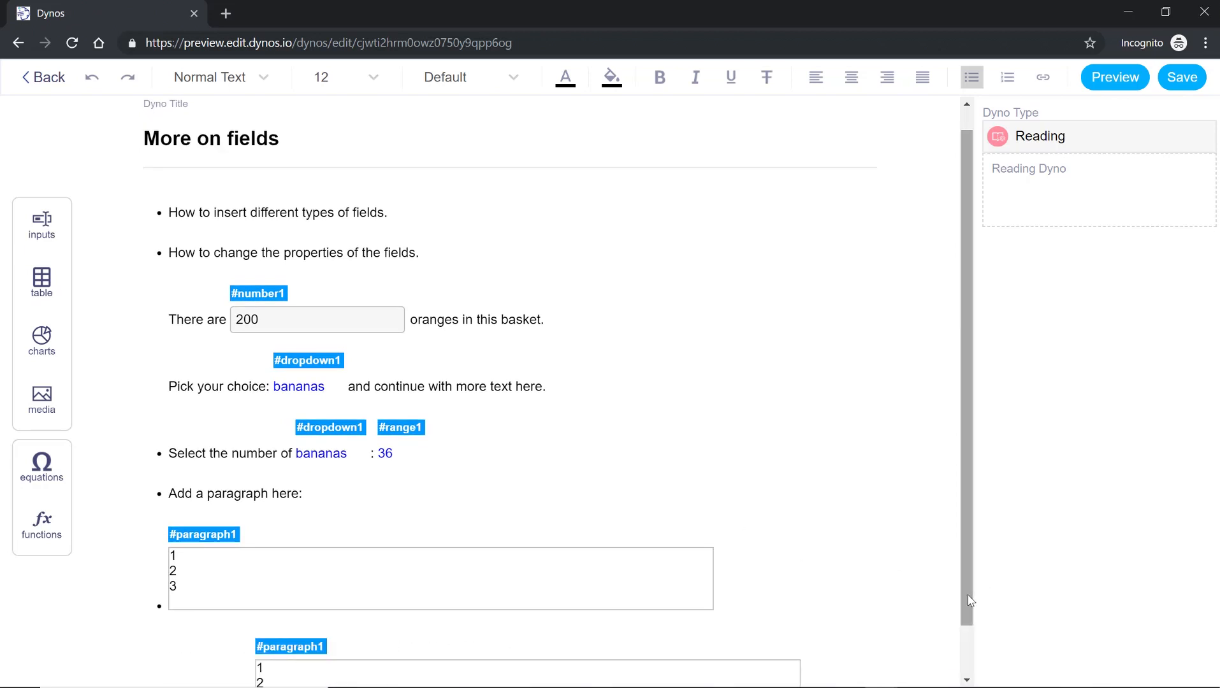
# Step: Change the first line of the original paragraph field to "100 any text" to test the linked reference
pyautogui.scroll(-1, 969, 600)
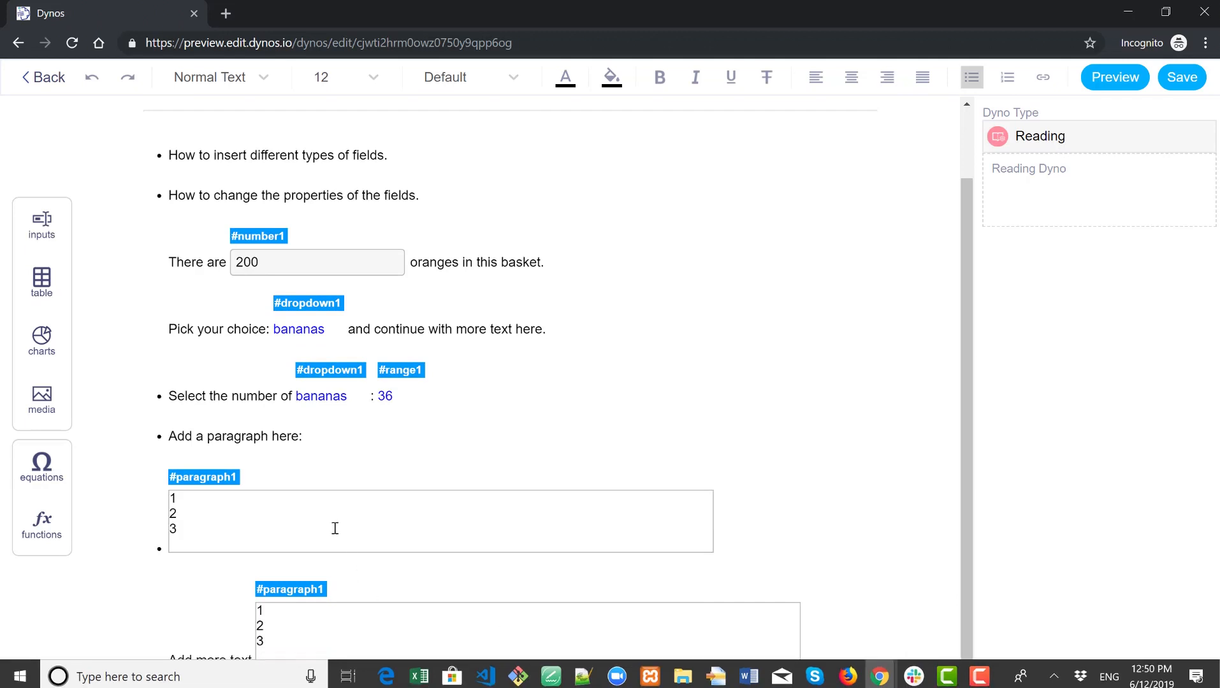
pyautogui.click(345, 632)
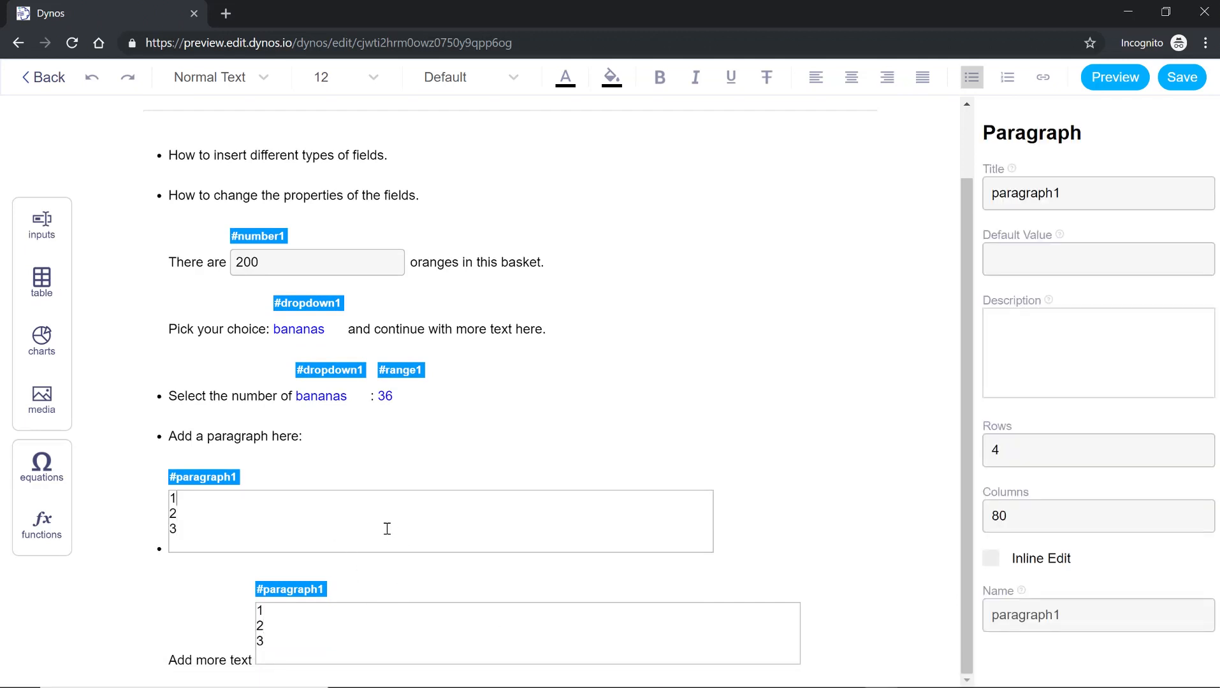
pyautogui.write('00 any text')
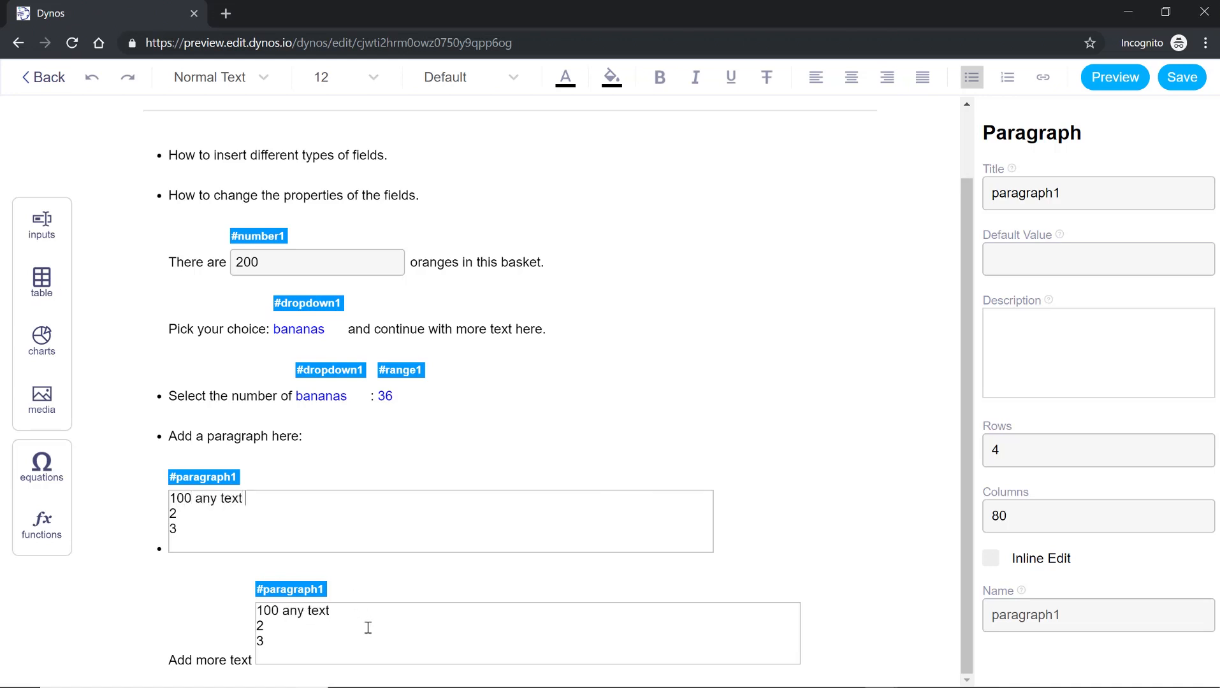
pyautogui.click(968, 542)
pyautogui.moveTo(971, 547); pyautogui.dragTo(971, 590)
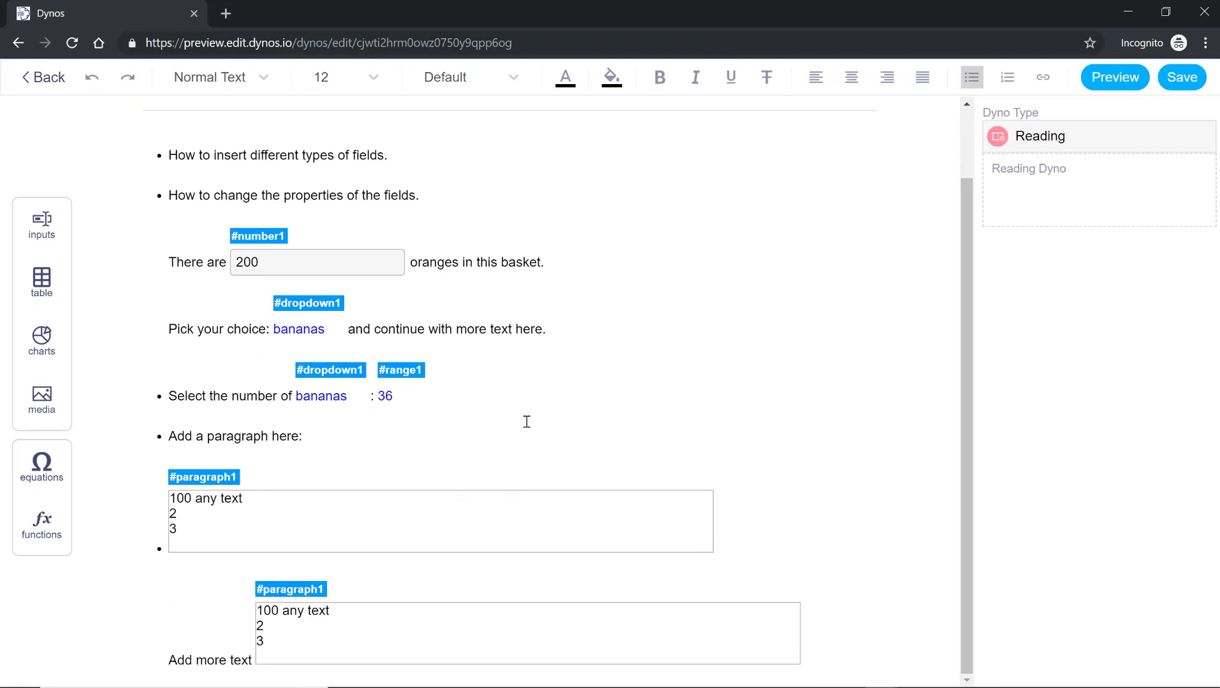
pyautogui.click(64, 233)
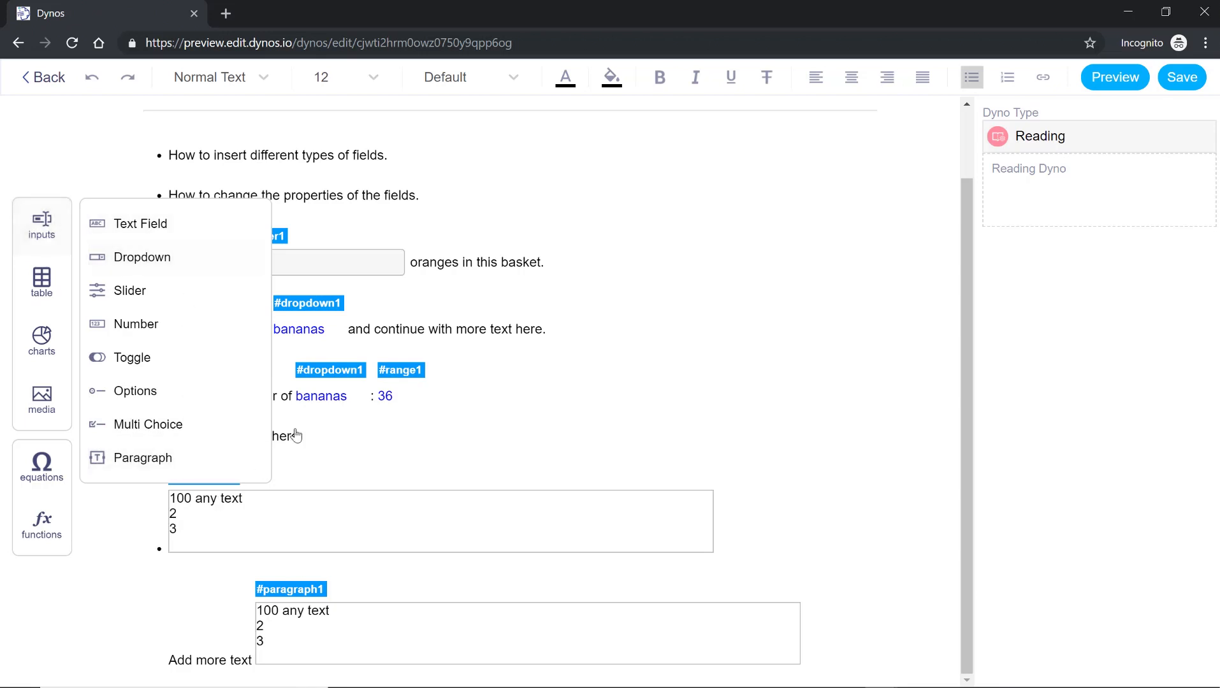
pyautogui.click(375, 467)
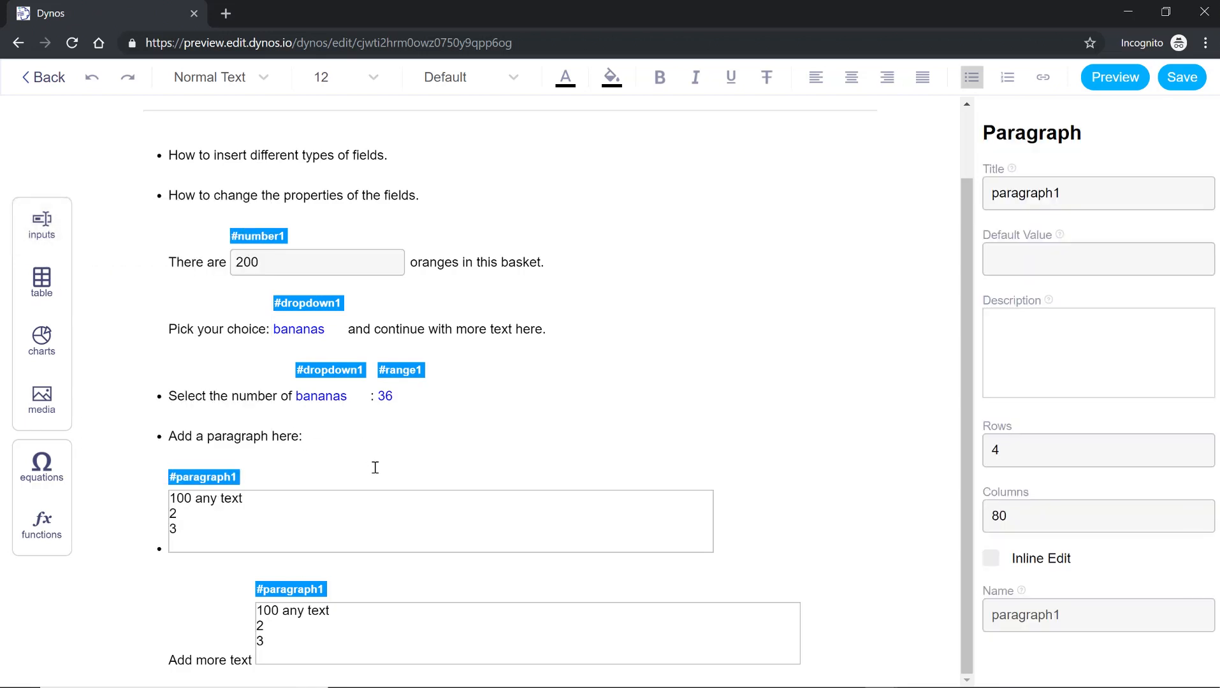